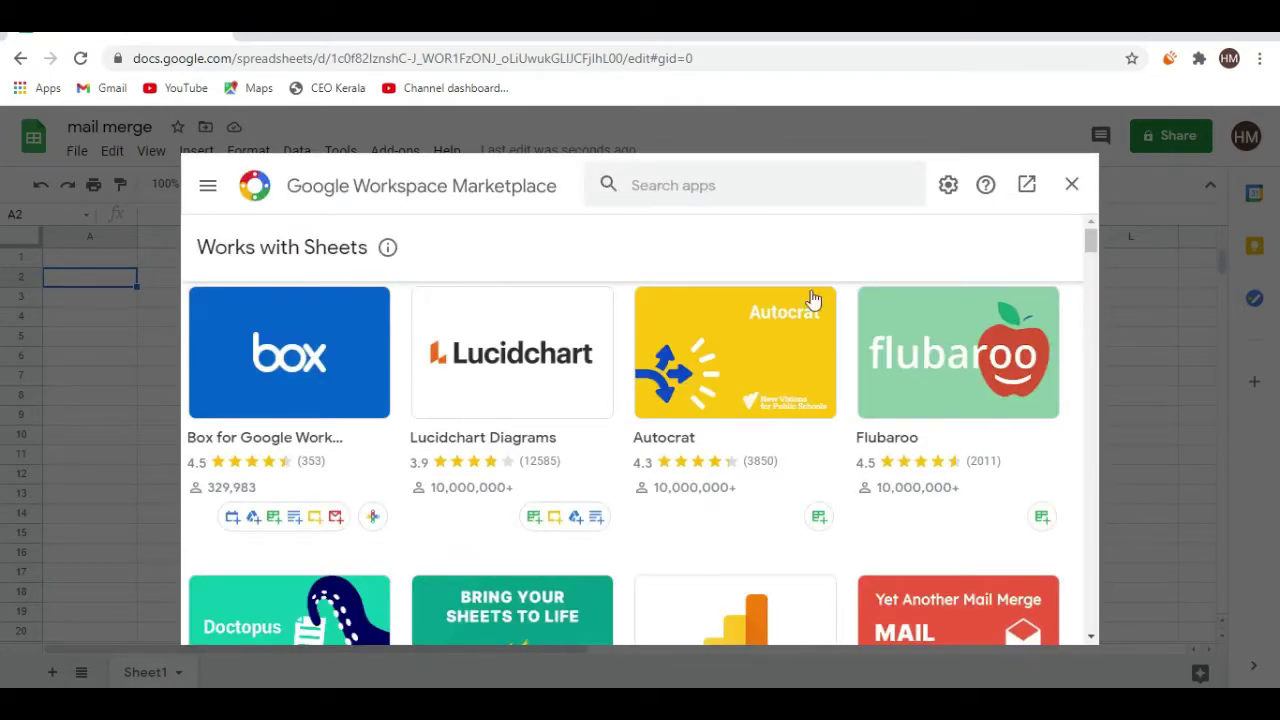
Scroll to the Installed Mail Merge card and close the Workspace Marketplace
drag(1092, 243, 1088, 287)
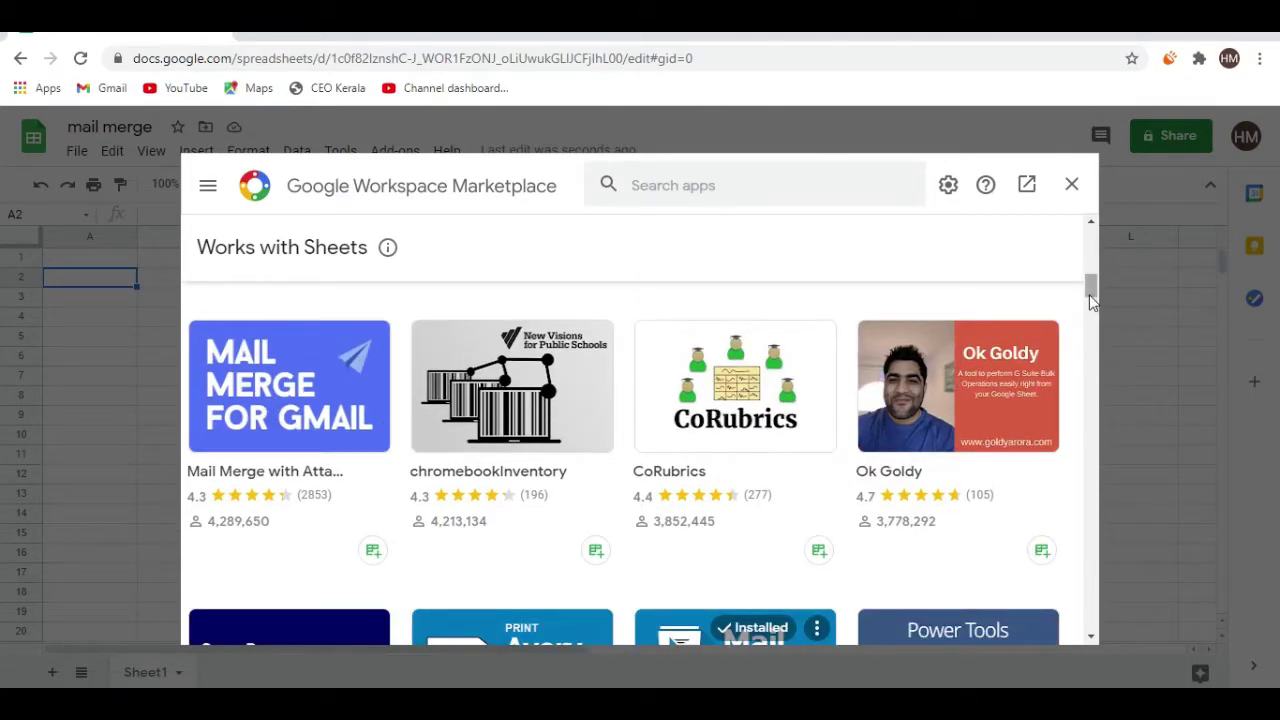
drag(1093, 302, 1091, 310)
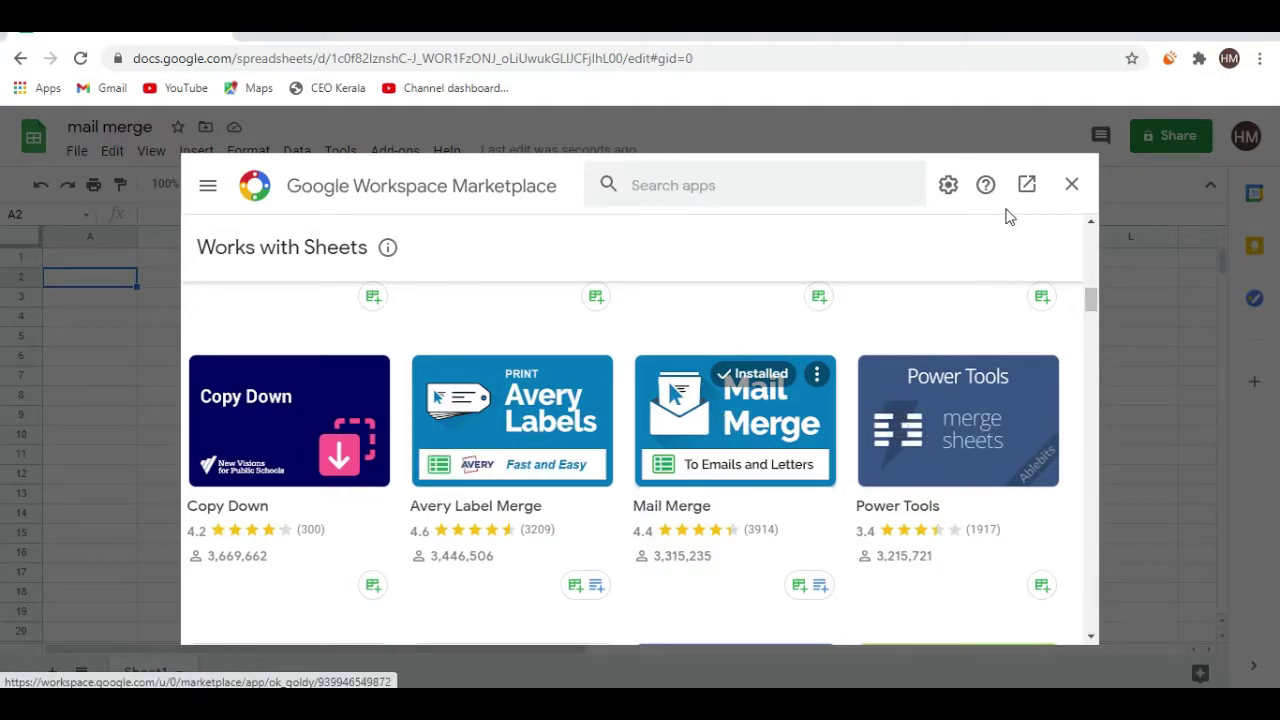
click(1071, 183)
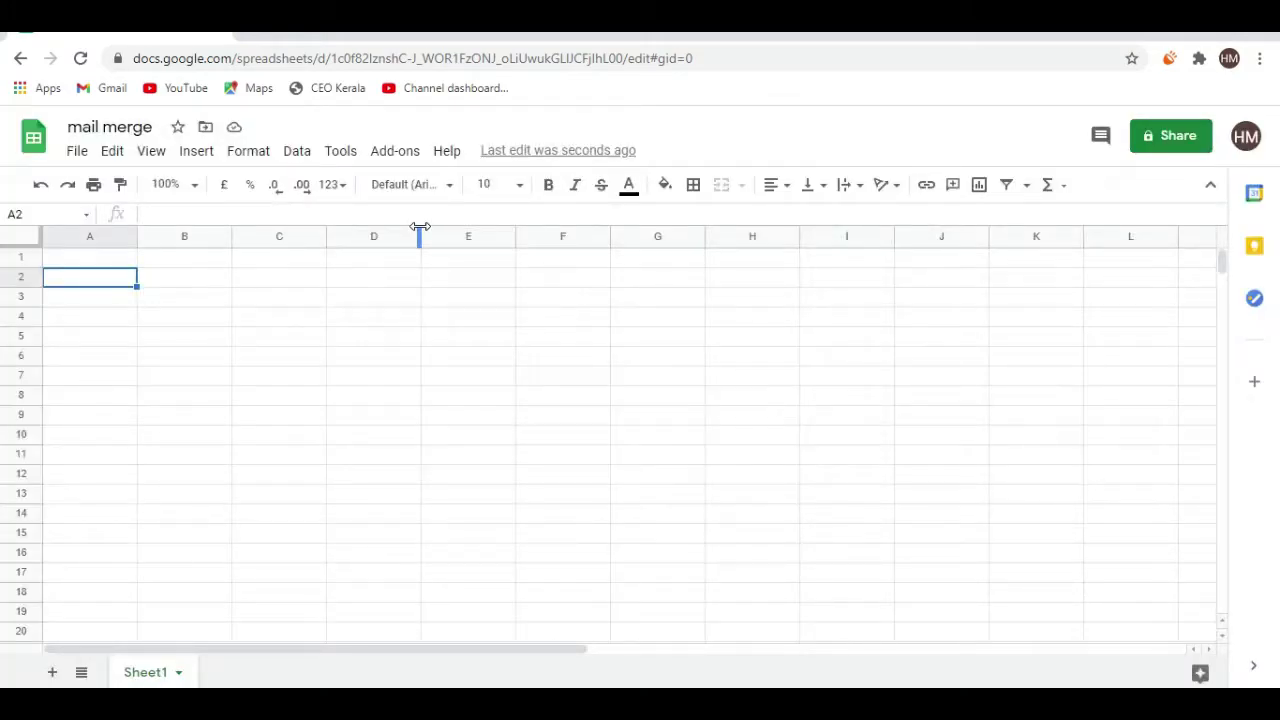
Launch Mail Merge from the Add-ons menu with Start to open its sidebar
click(397, 158)
mouse_move(418, 242)
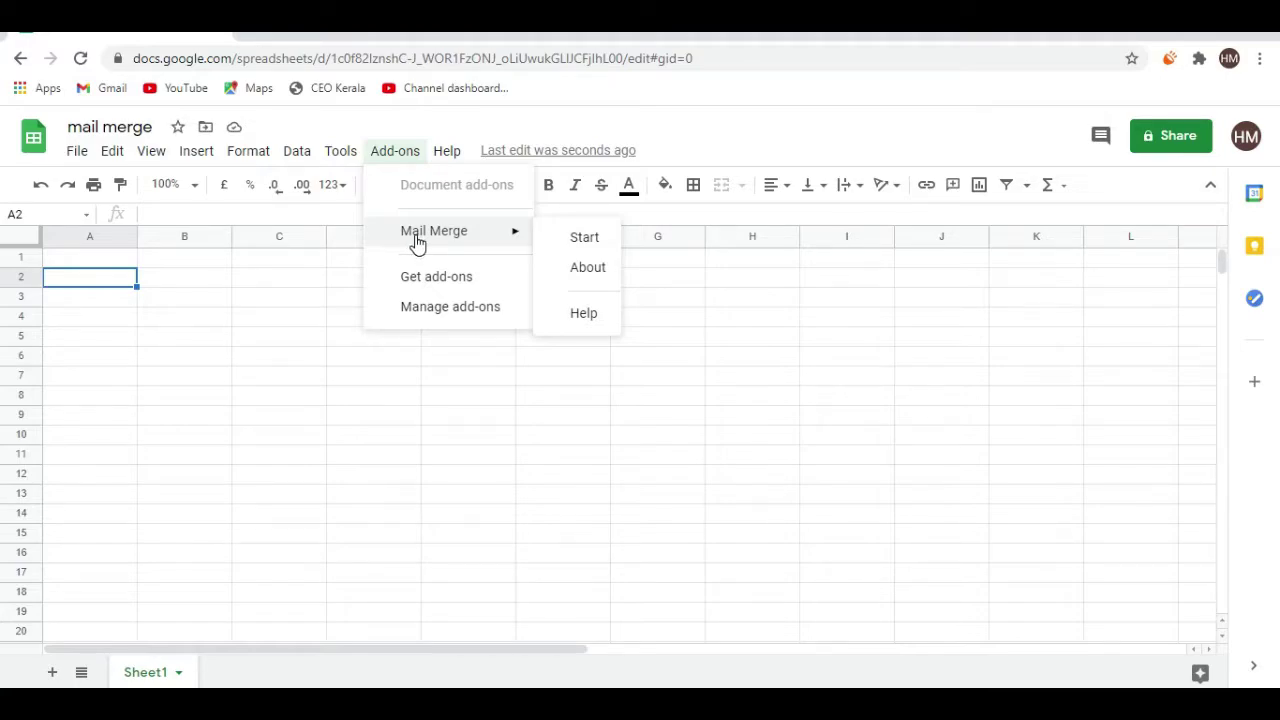
click(570, 236)
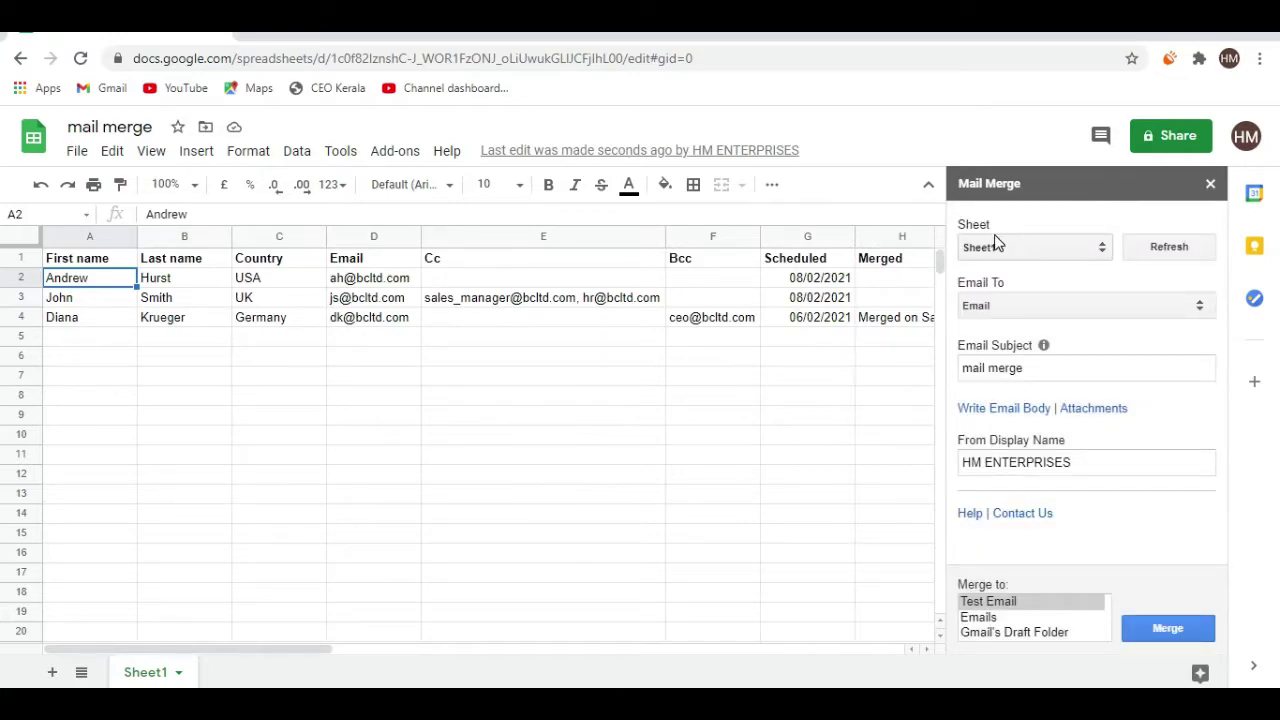
click(1035, 248)
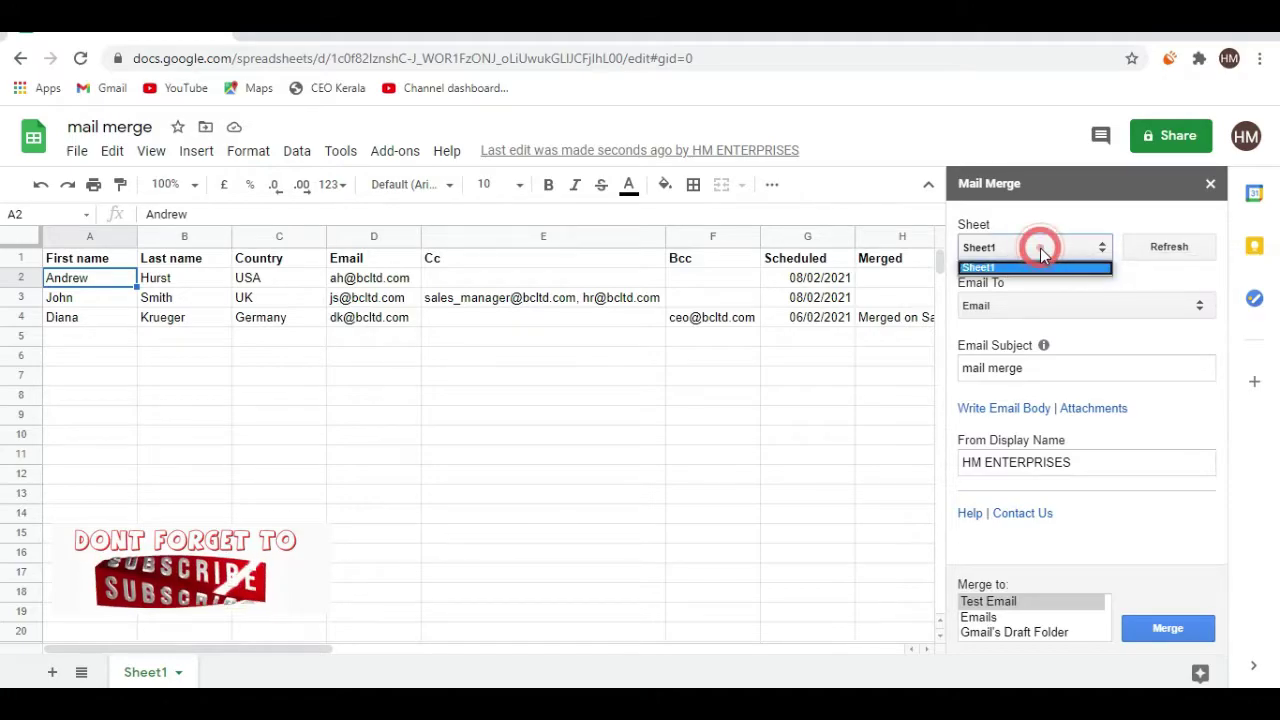
click(1022, 272)
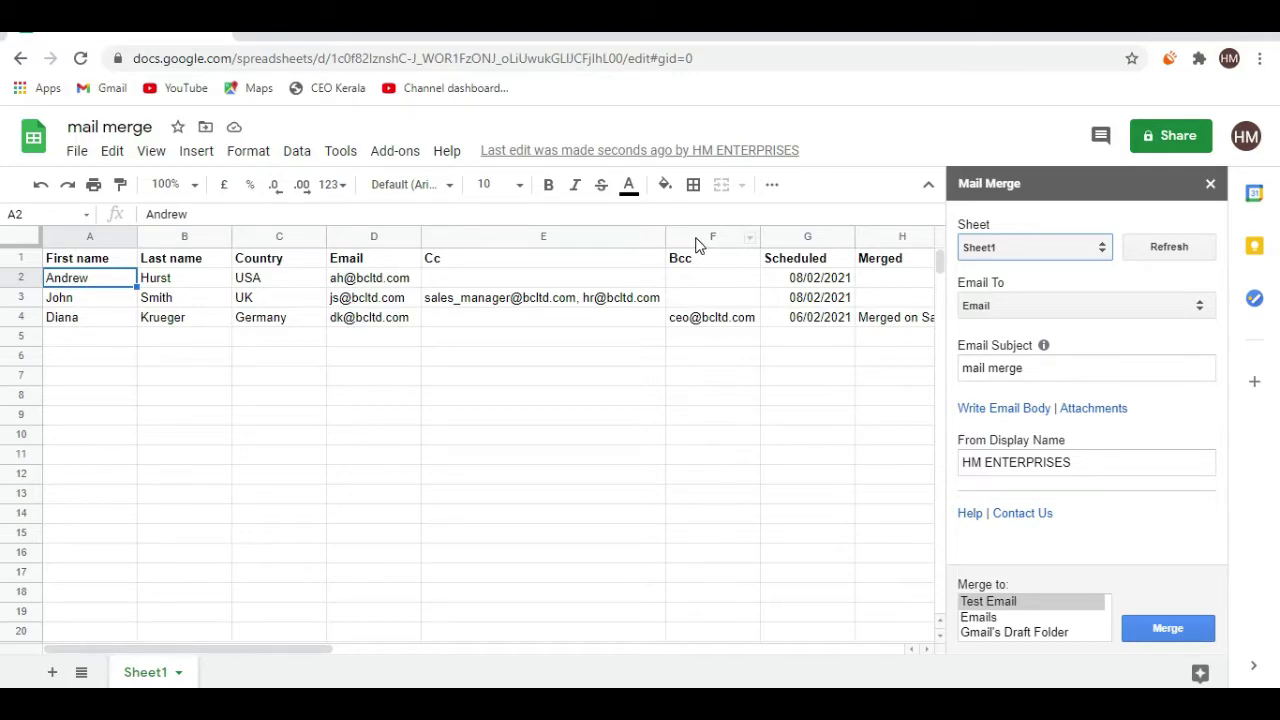
click(787, 325)
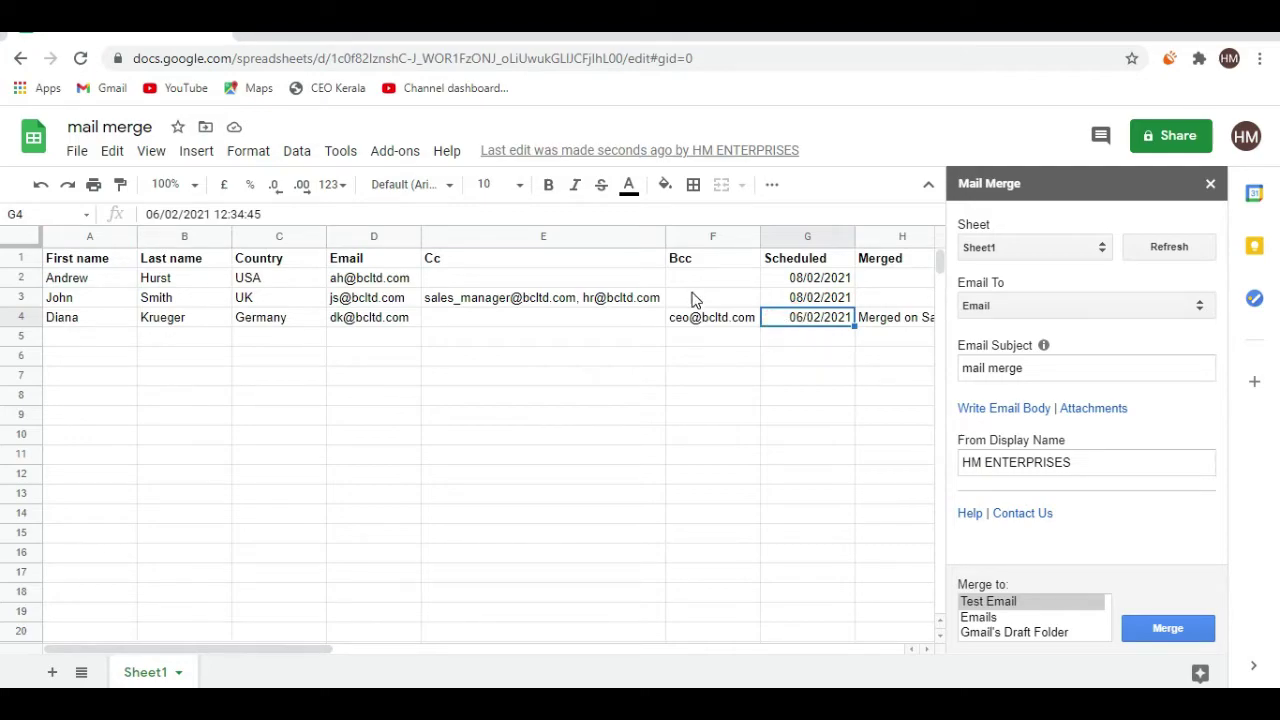
key(Right)
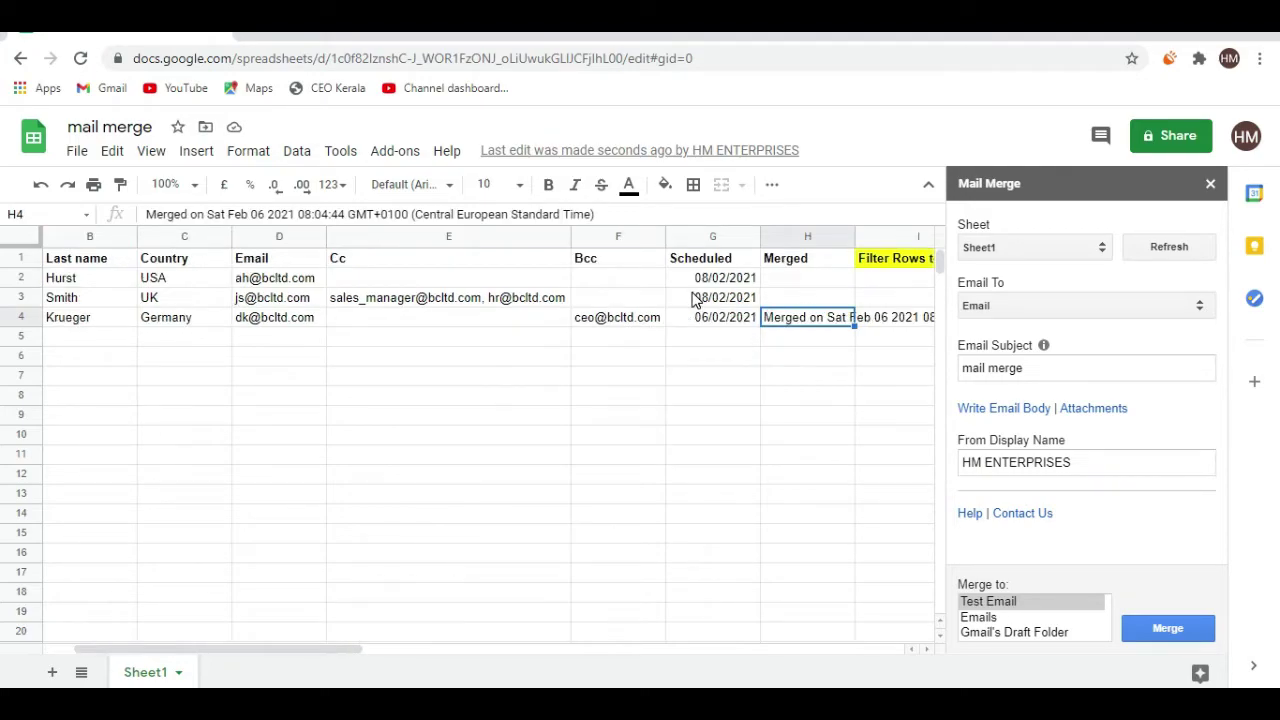
key(Right)
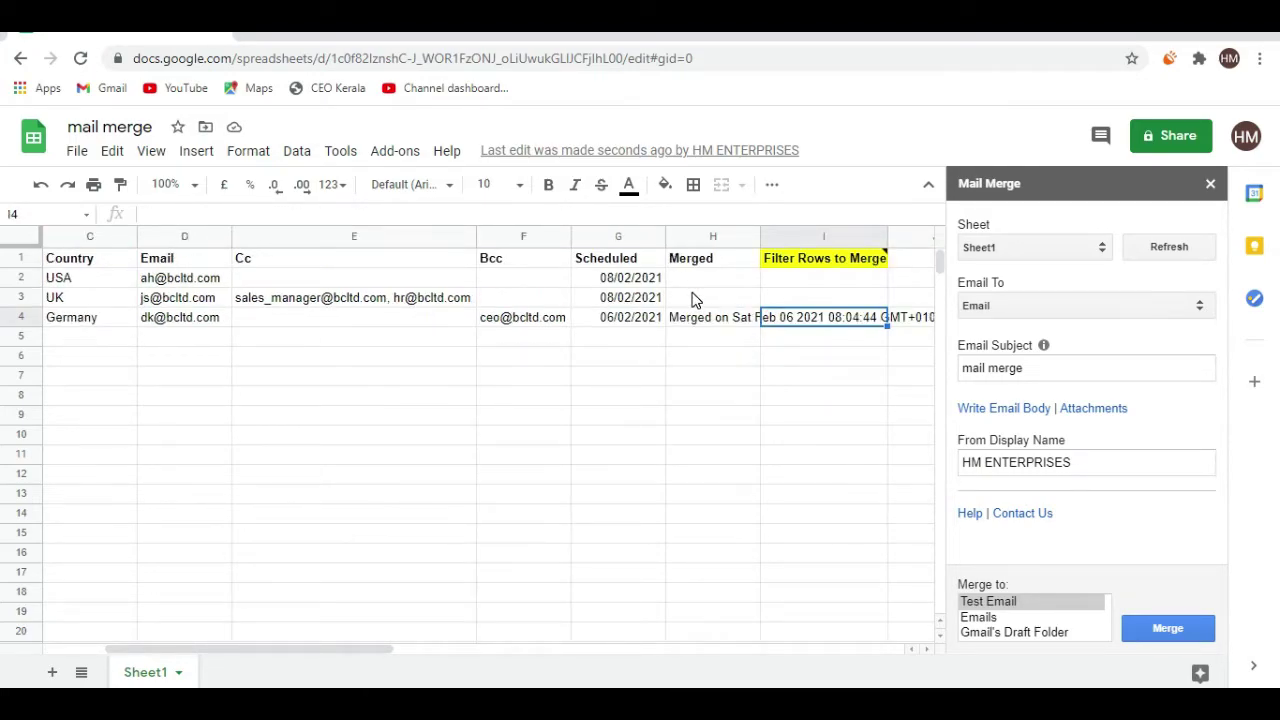
key(Left)
key(Right)
key(Left)
key(Left)
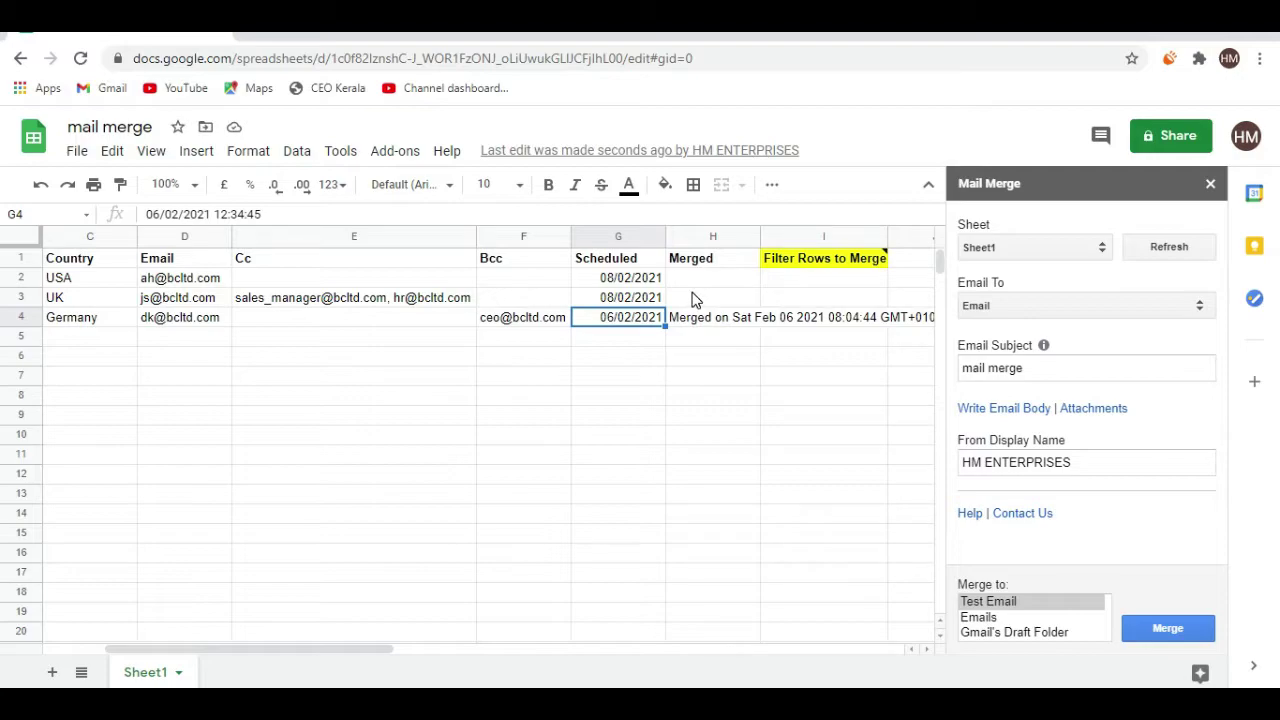
click(788, 287)
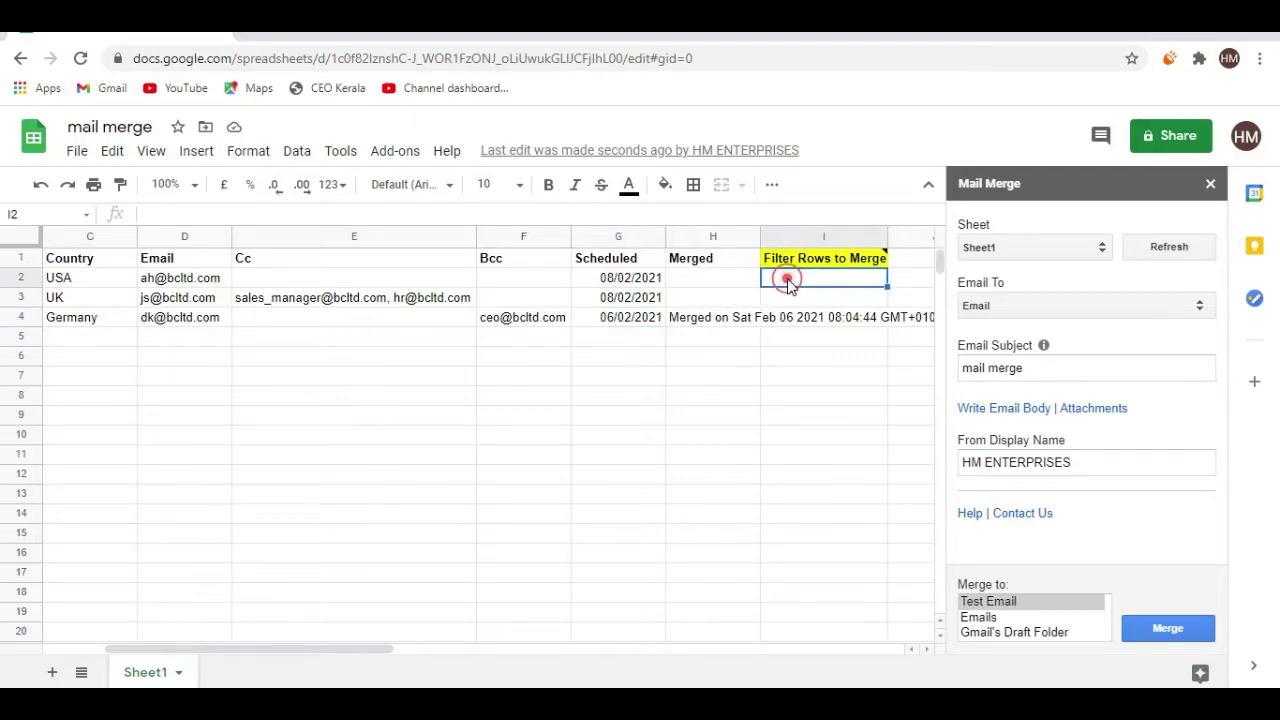
key(Down)
key(Down)
key(Up)
key(Up)
key(Up)
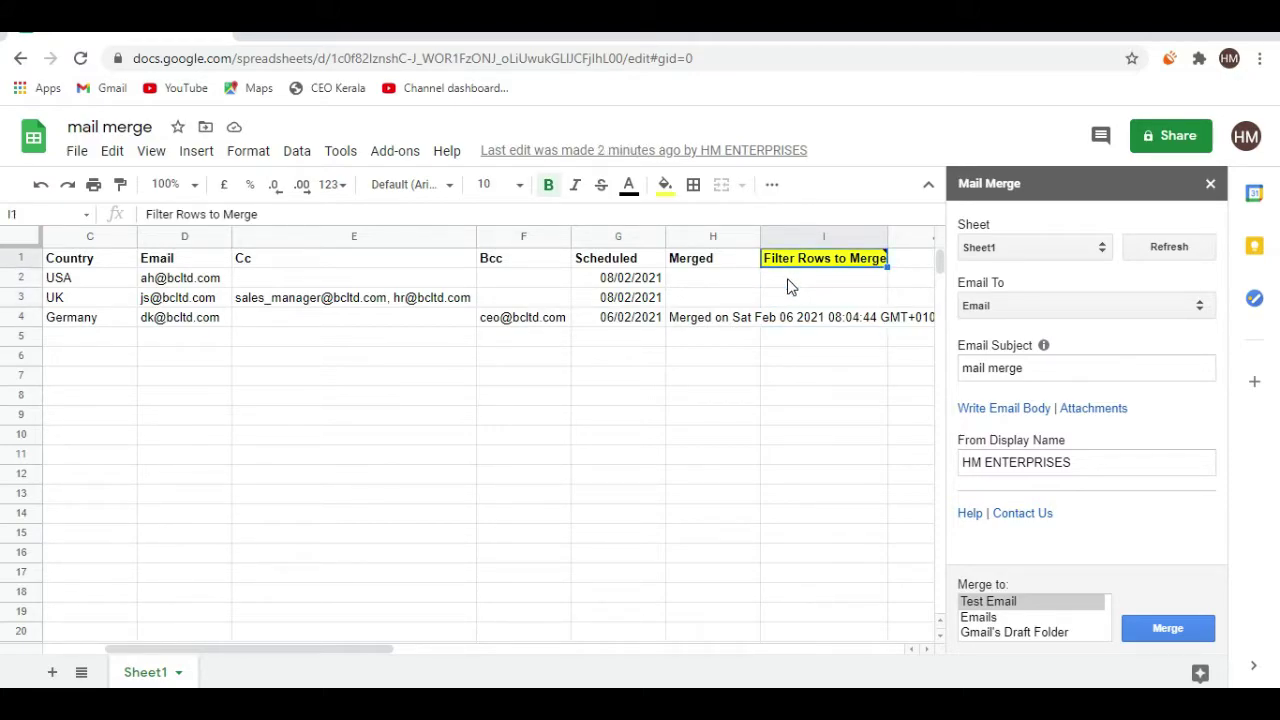
key(Down)
key(Down)
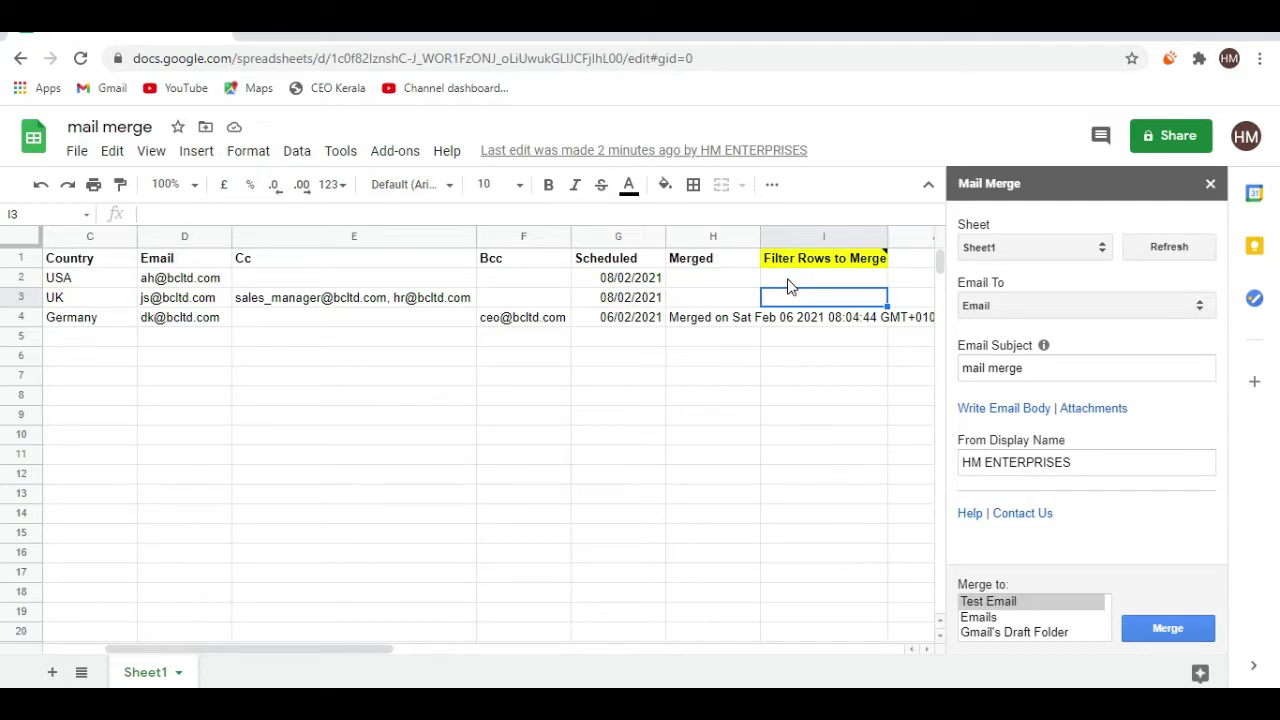
key(Left)
key(Left)
key(Left)
key(Left)
key(Left)
key(Left)
key(Left)
key(Left)
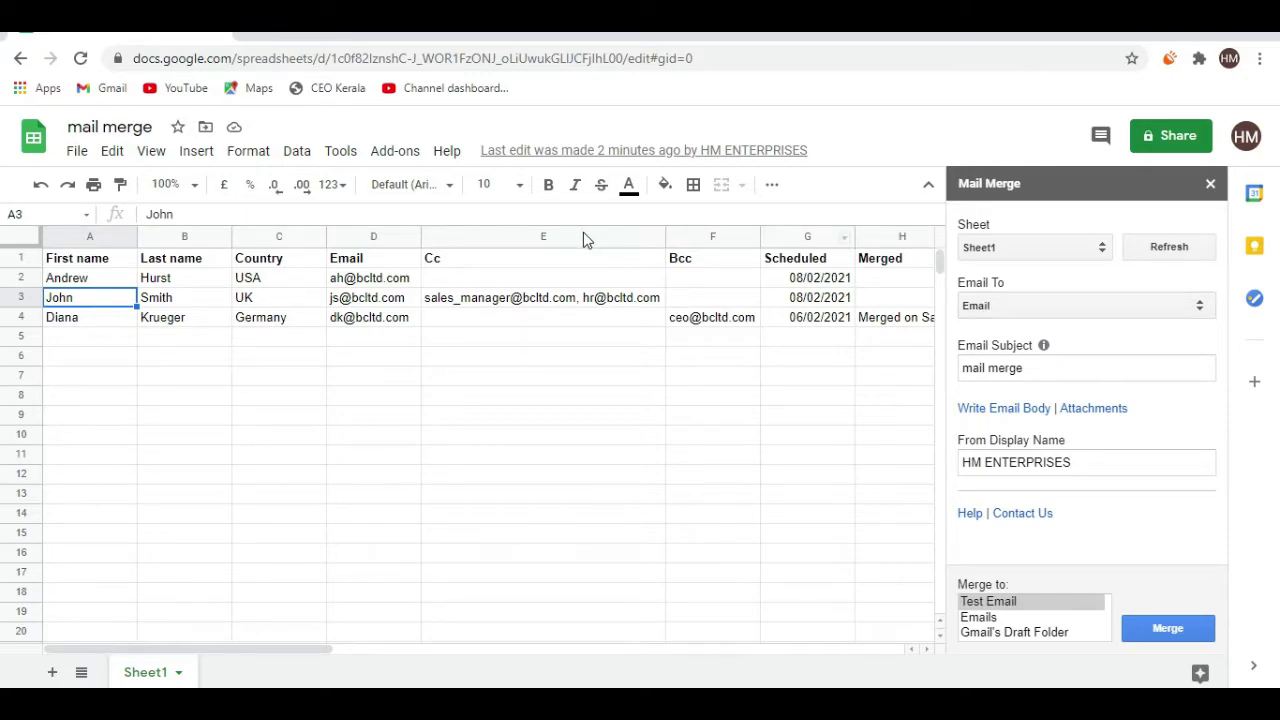
Keep Email as the recipient column and replace the email subject with 'test'
click(370, 237)
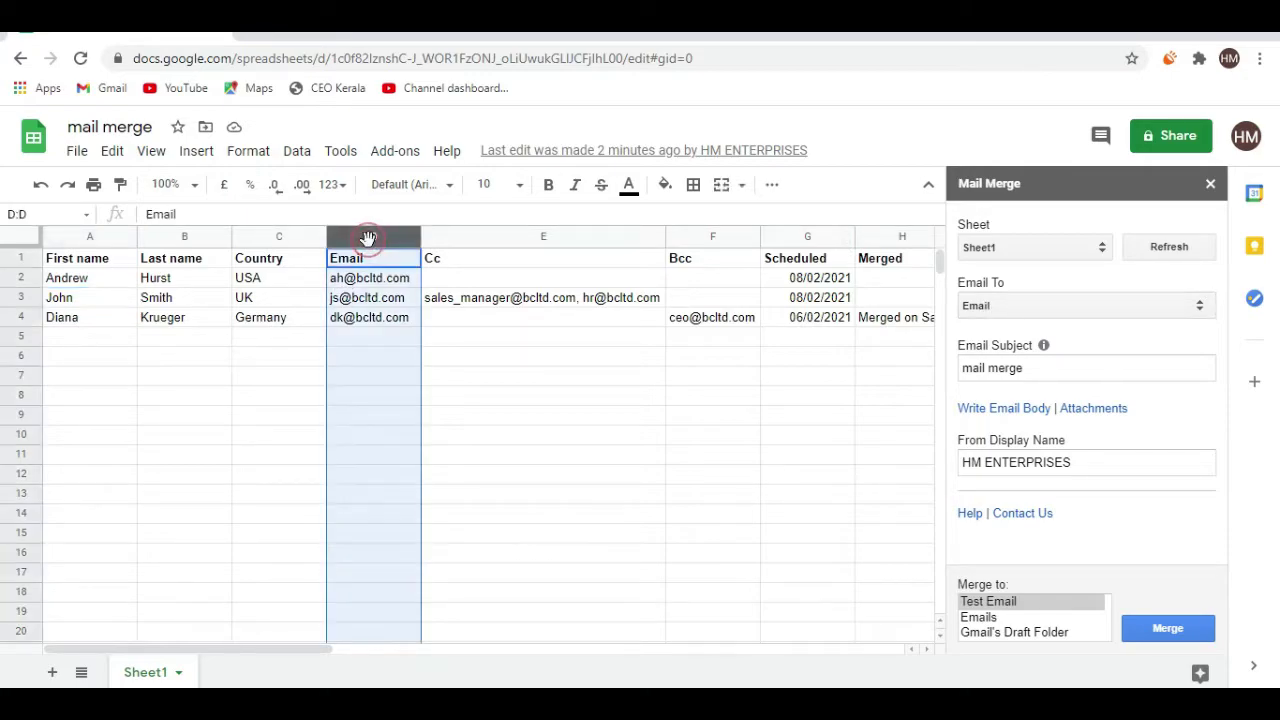
click(1106, 310)
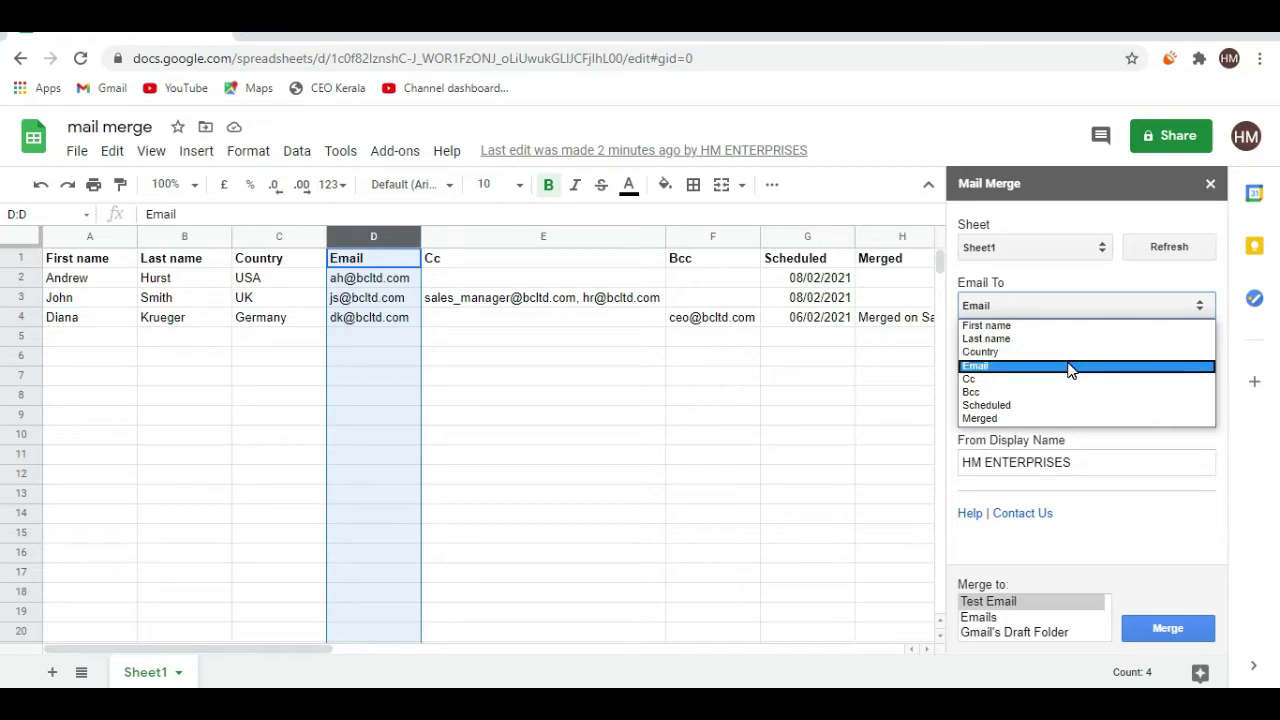
click(852, 357)
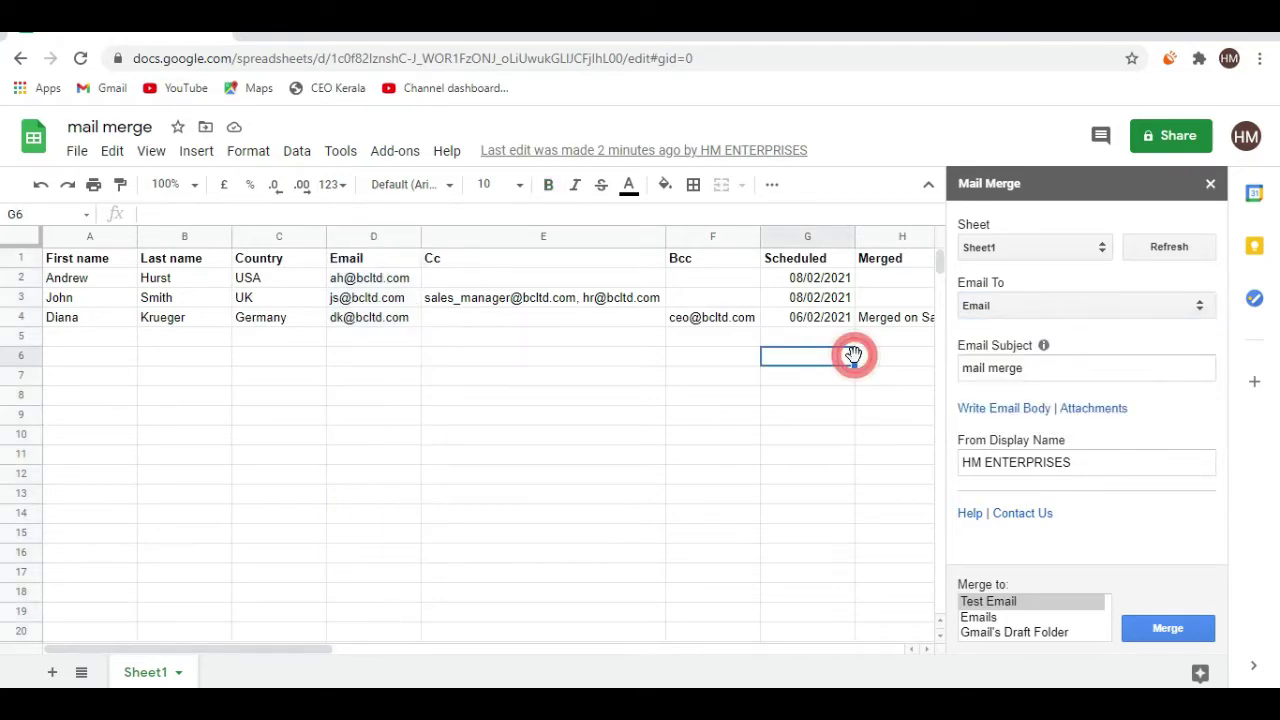
triple_click(1049, 369)
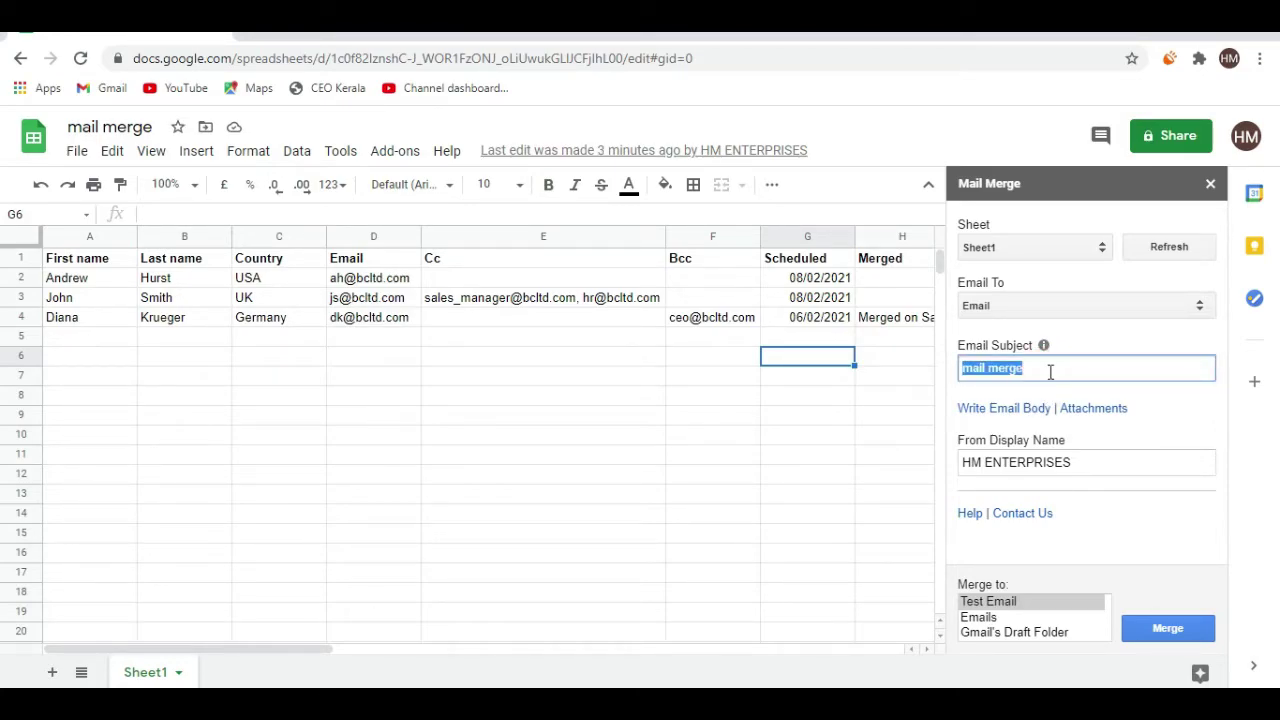
text(initatio)
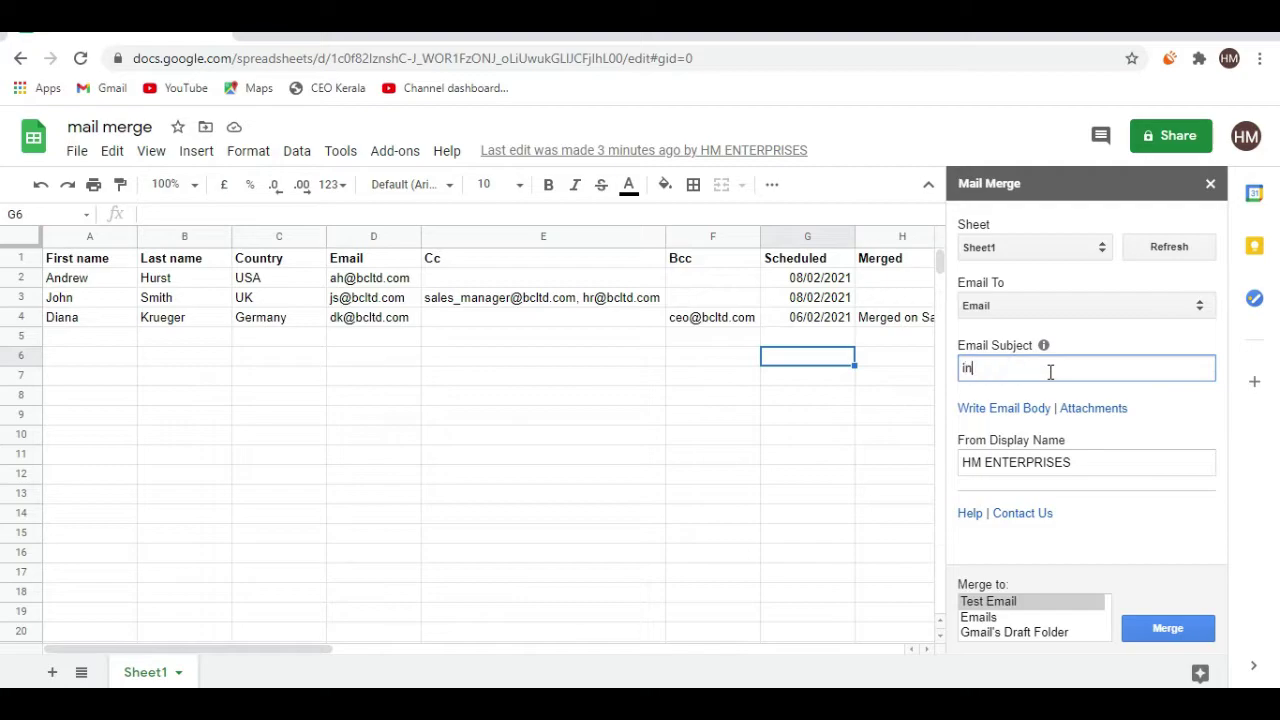
text(n)
key(BackSpace)
key(BackSpace)
key(BackSpace)
key(BackSpace)
key(BackSpace)
key(BackSpace)
key(BackSpace)
key(BackSpace)
key(BackSpace)
Change the email body greeting from *|Title|* *|Last Name|* to *|First Name|*
click(1001, 410)
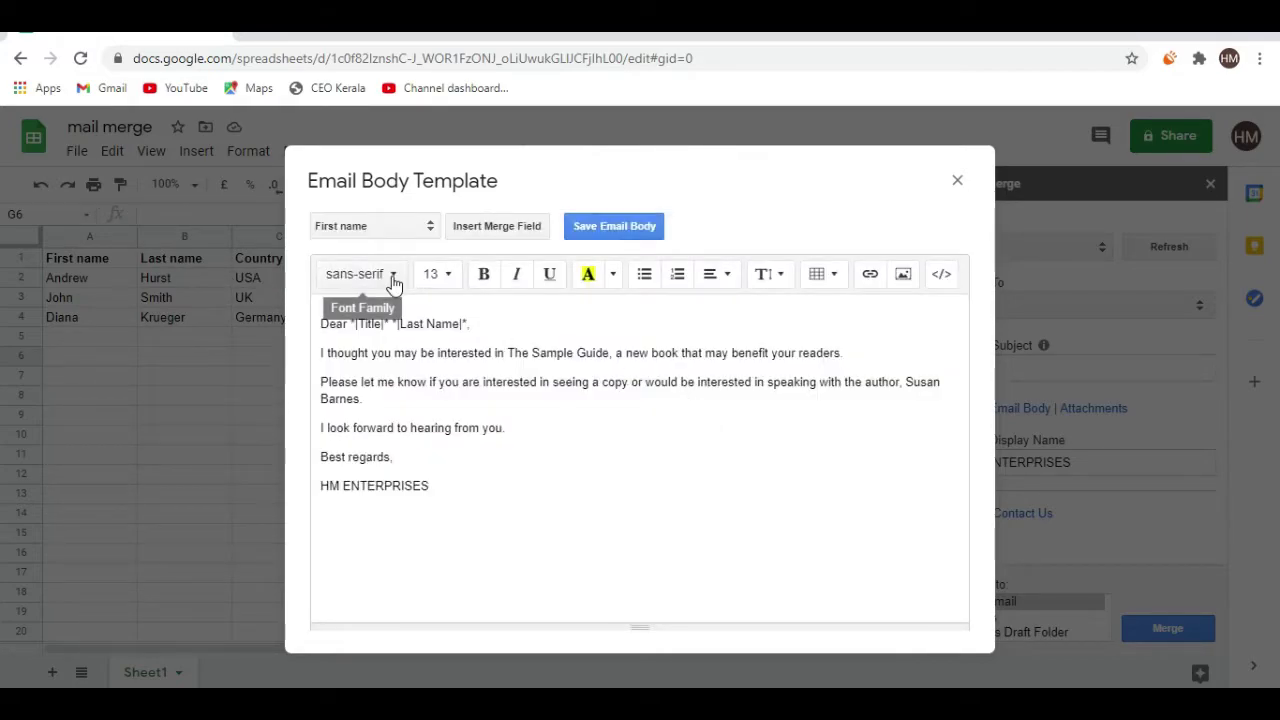
click(388, 323)
key(BackSpace)
key(BackSpace)
key(BackSpace)
key(BackSpace)
key(BackSpace)
key(BackSpace)
key(BackSpace)
key(BackSpace)
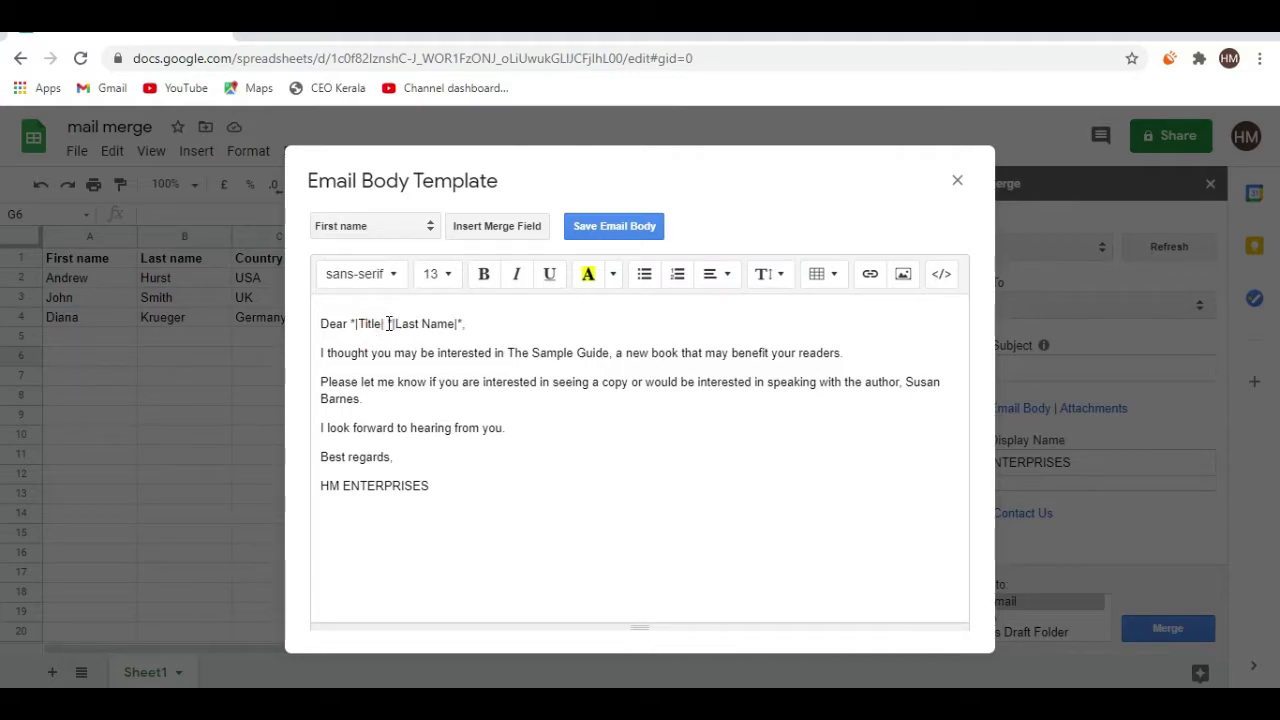
key(BackSpace)
key(BackSpace)
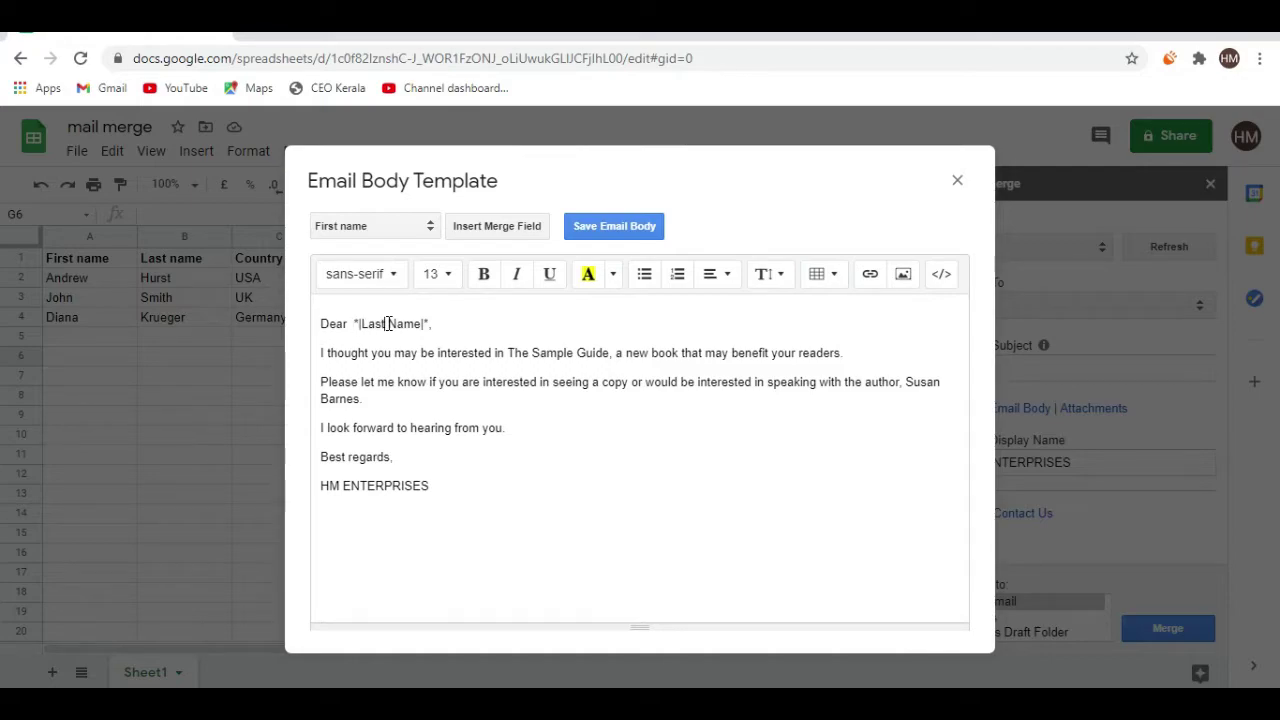
key(BackSpace)
key(BackSpace)
key(BackSpace)
key(BackSpace)
text(First)
Add a 'Kerala, India' line beneath the HM ENTERPRISES signature
click(426, 490)
key(Return)
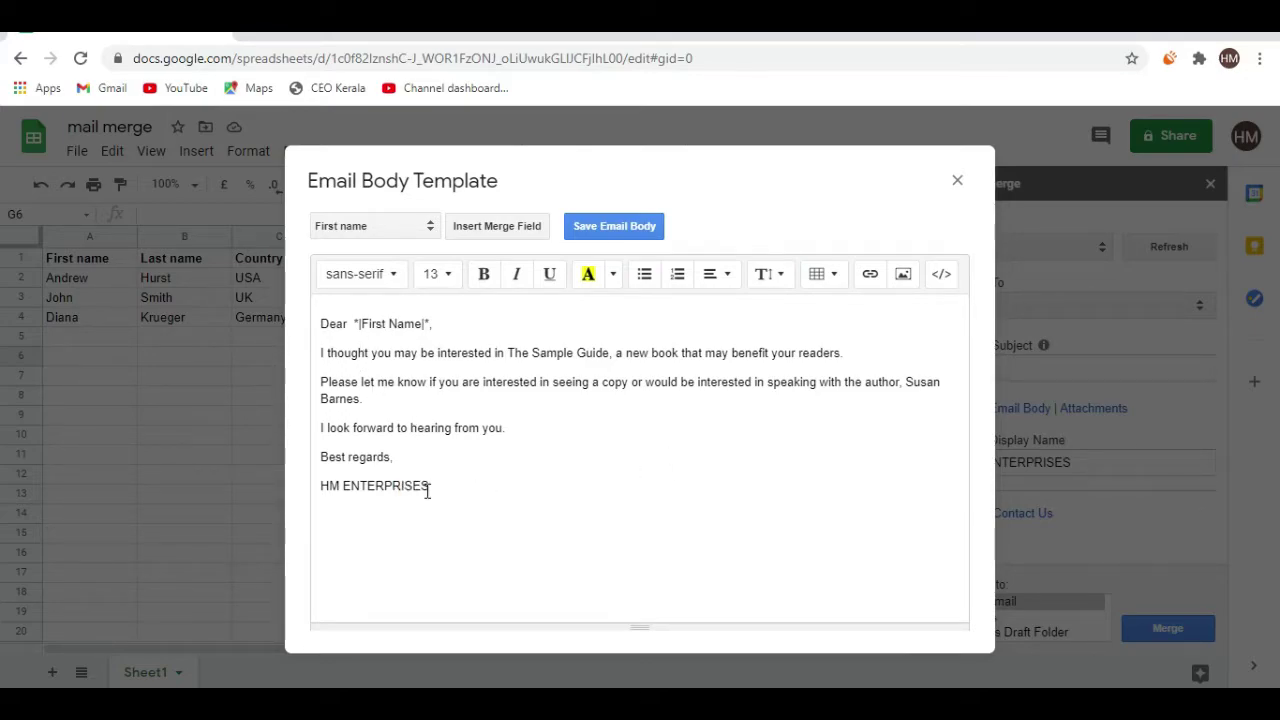
text(Keral, India)
key(BackSpace)
key(BackSpace)
key(BackSpace)
key(BackSpace)
text(a, India)
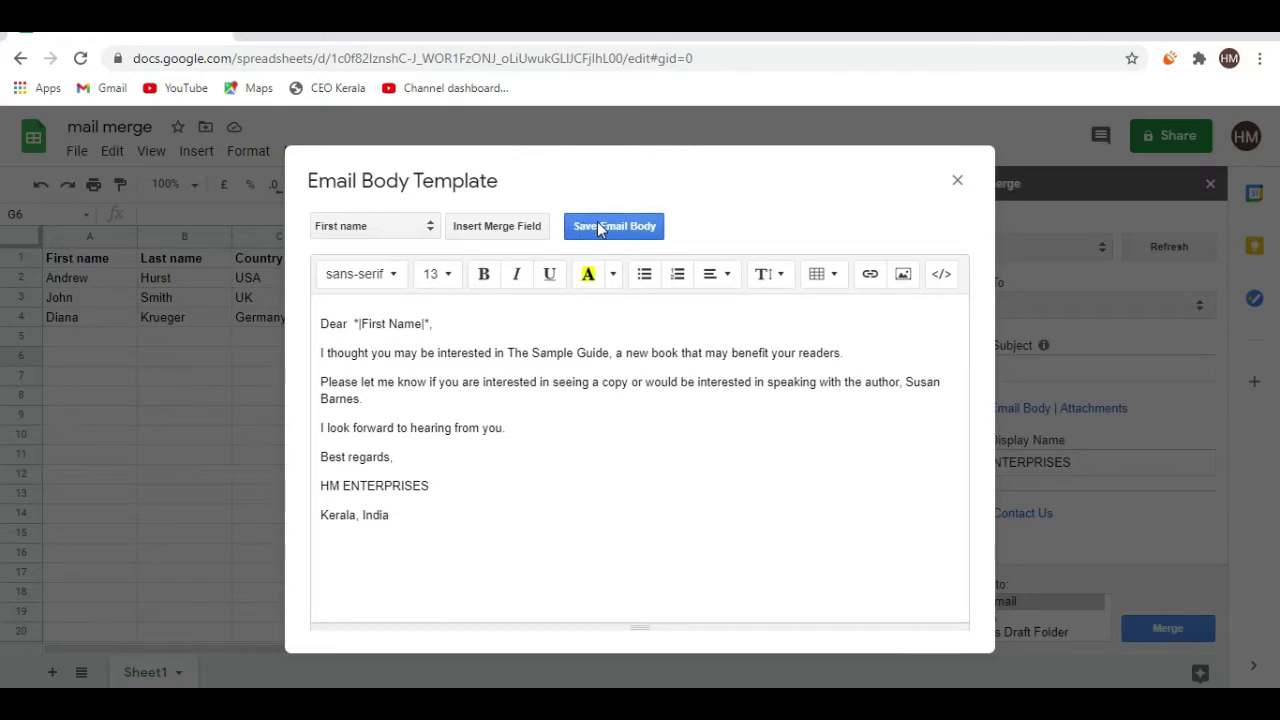
Insert the box image file into the email body
click(902, 276)
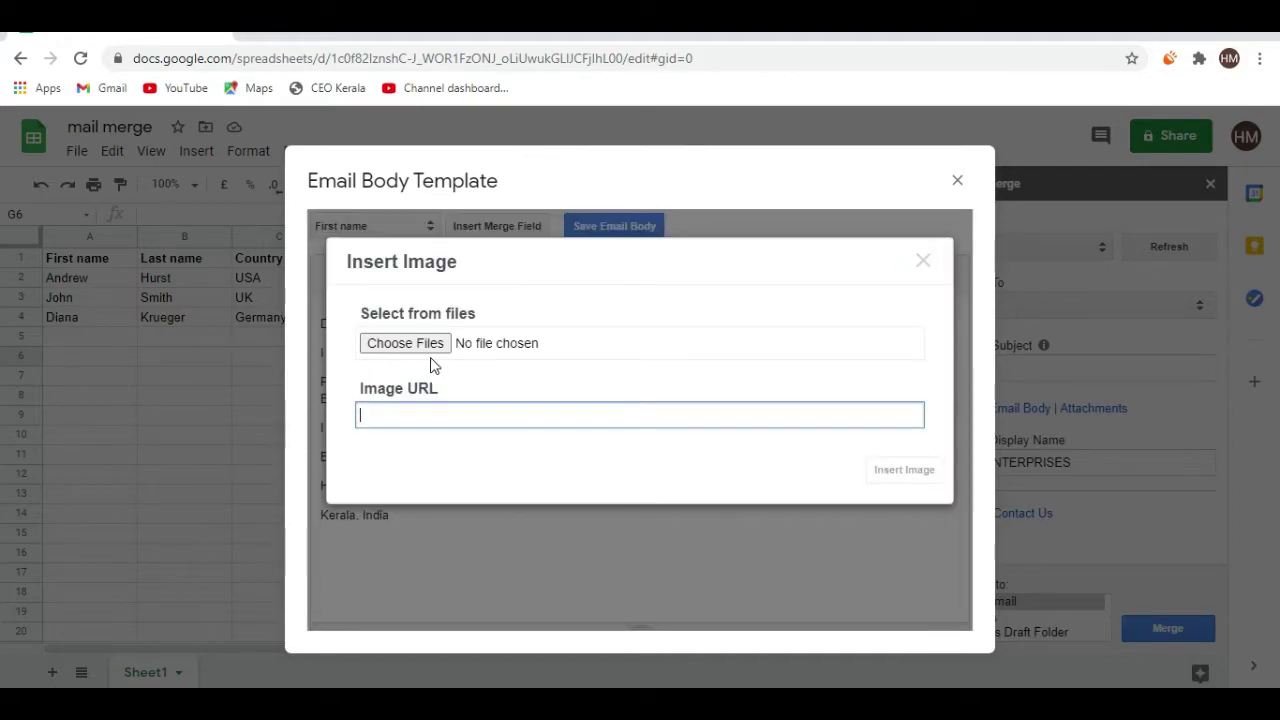
click(428, 345)
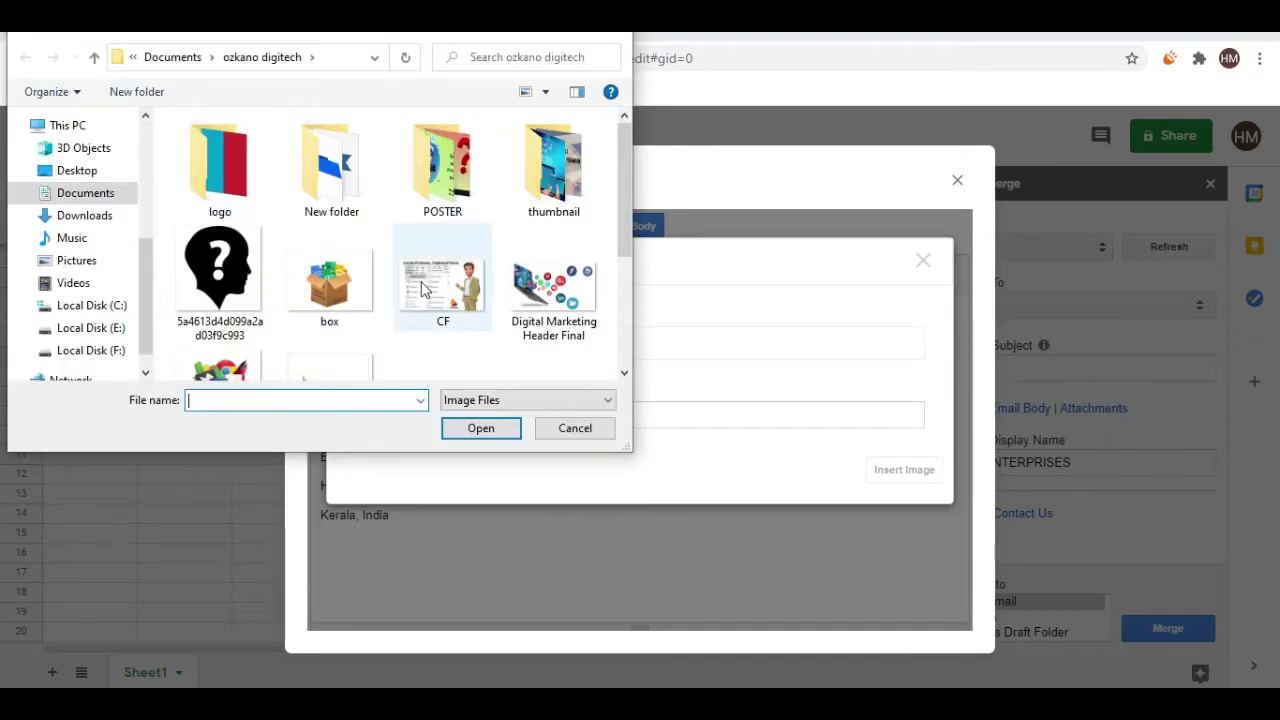
click(321, 280)
double_click(321, 280)
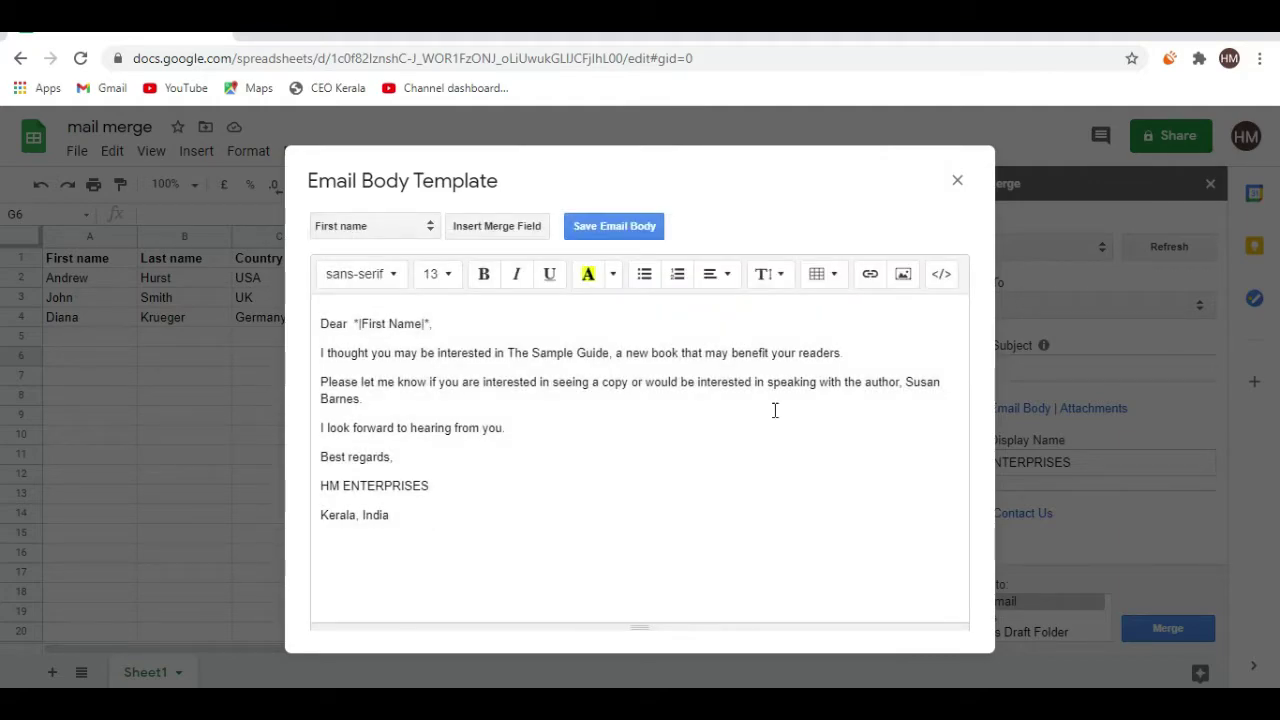
click(966, 458)
Move the box image beside the signature and resize it to 50%
click(644, 612)
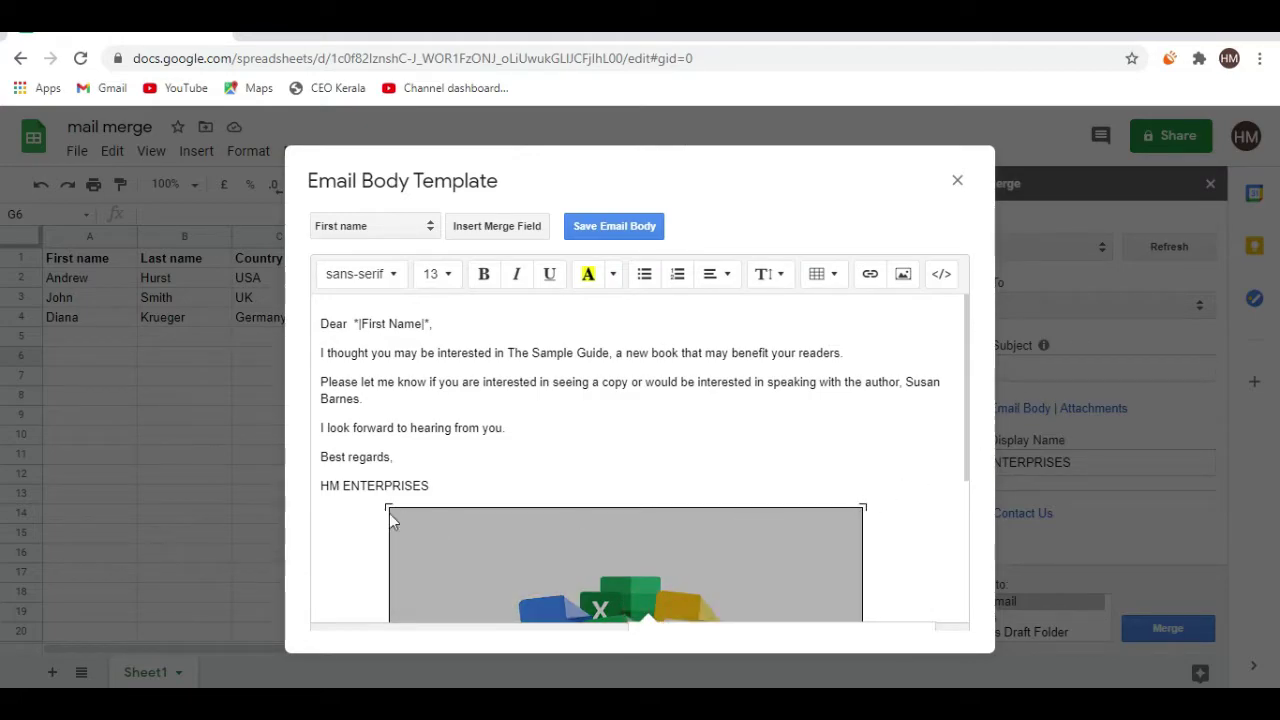
drag(388, 507, 430, 520)
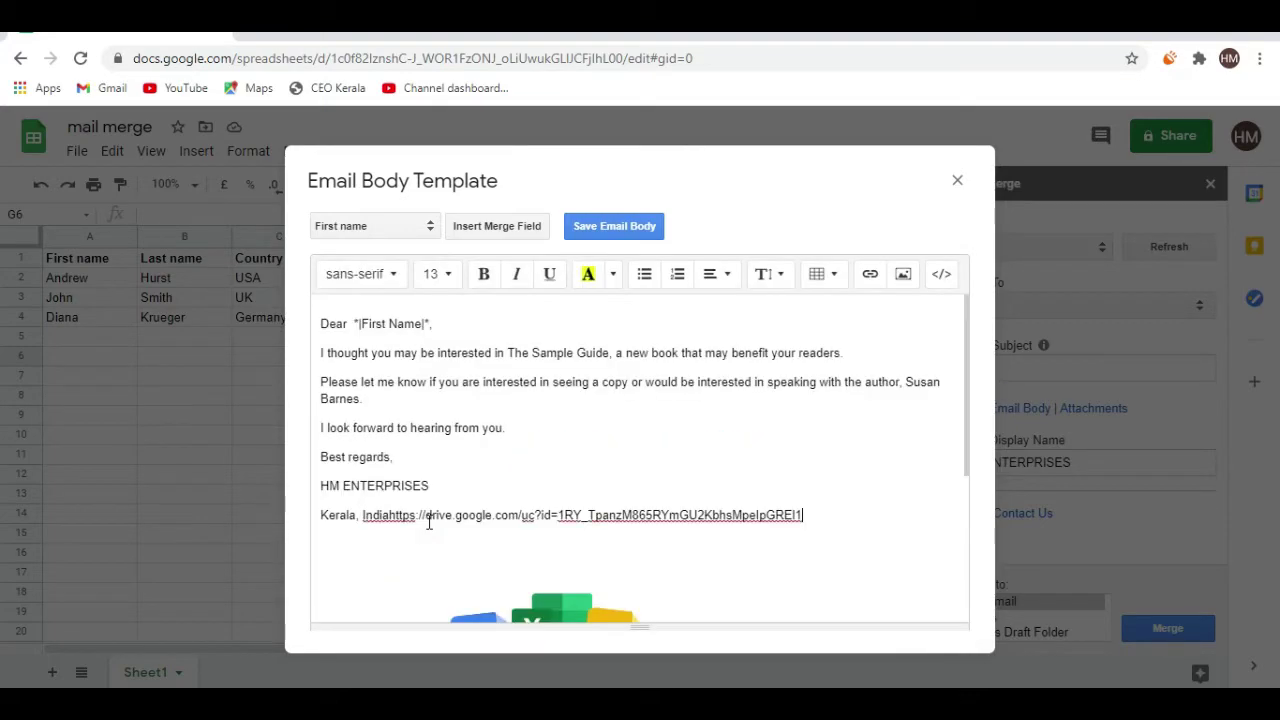
click(520, 583)
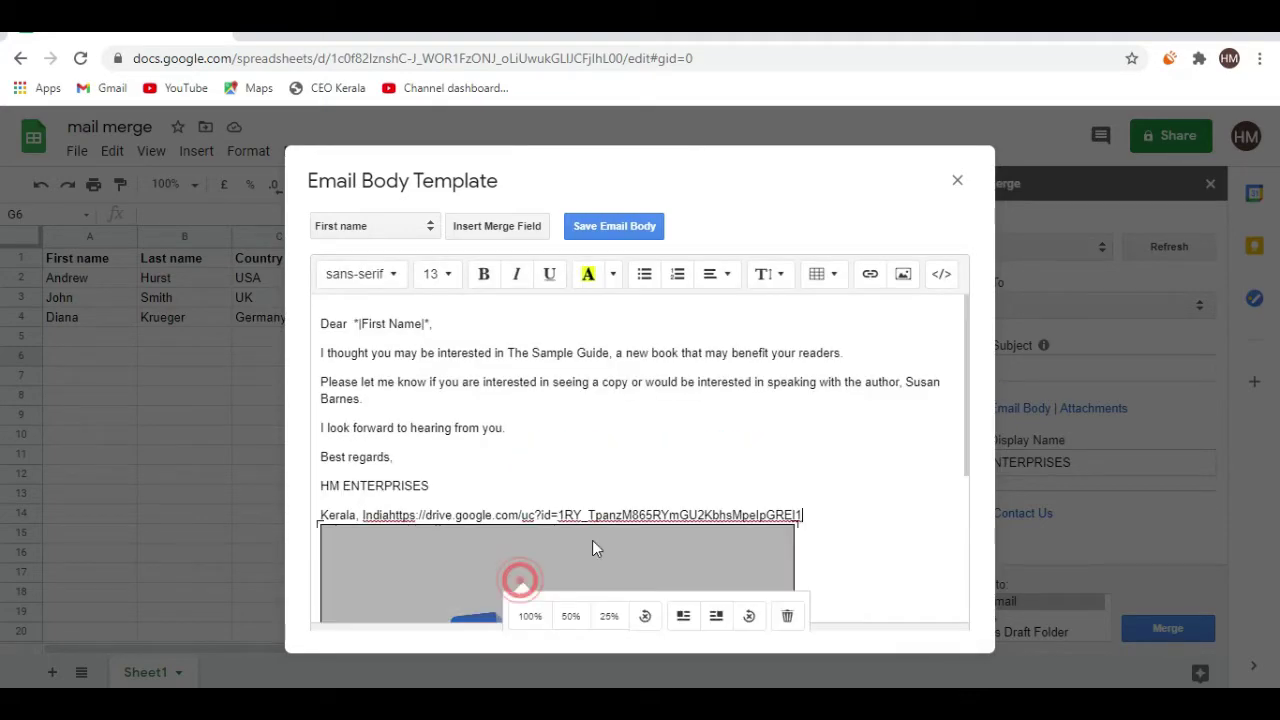
click(568, 617)
click(966, 369)
click(966, 530)
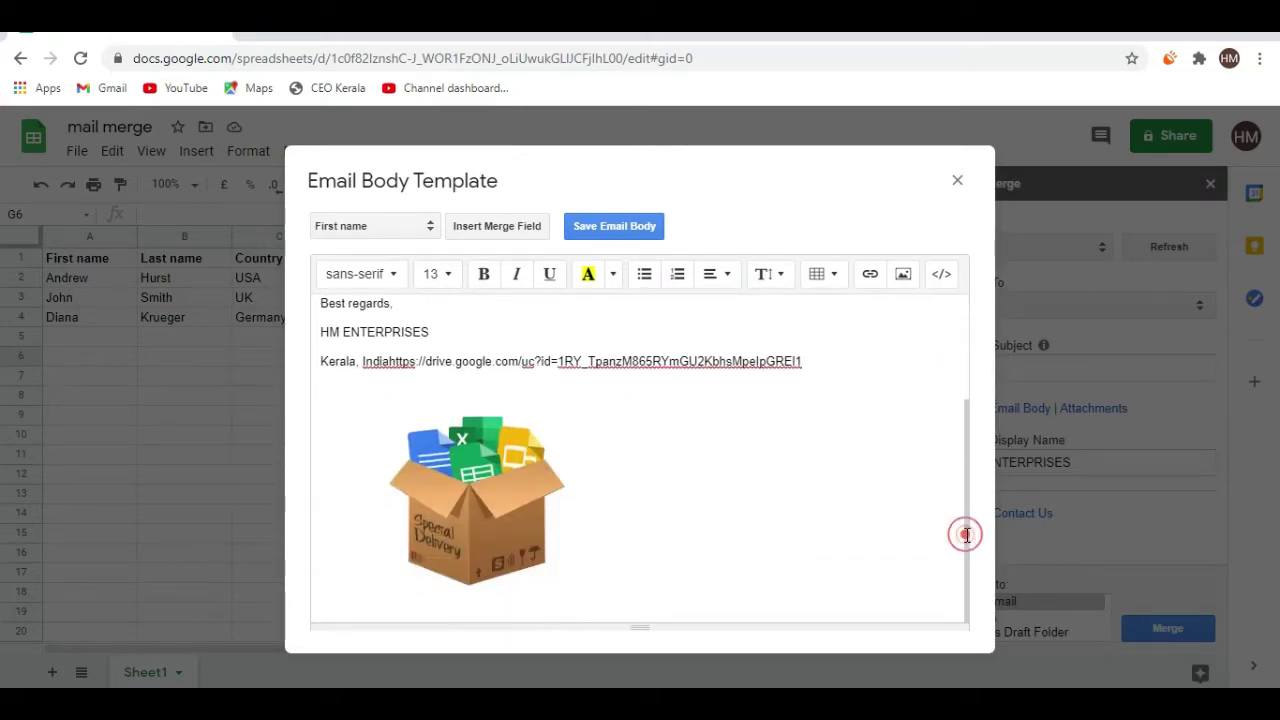
Delete the stray link text after 'India' in the email body
click(538, 453)
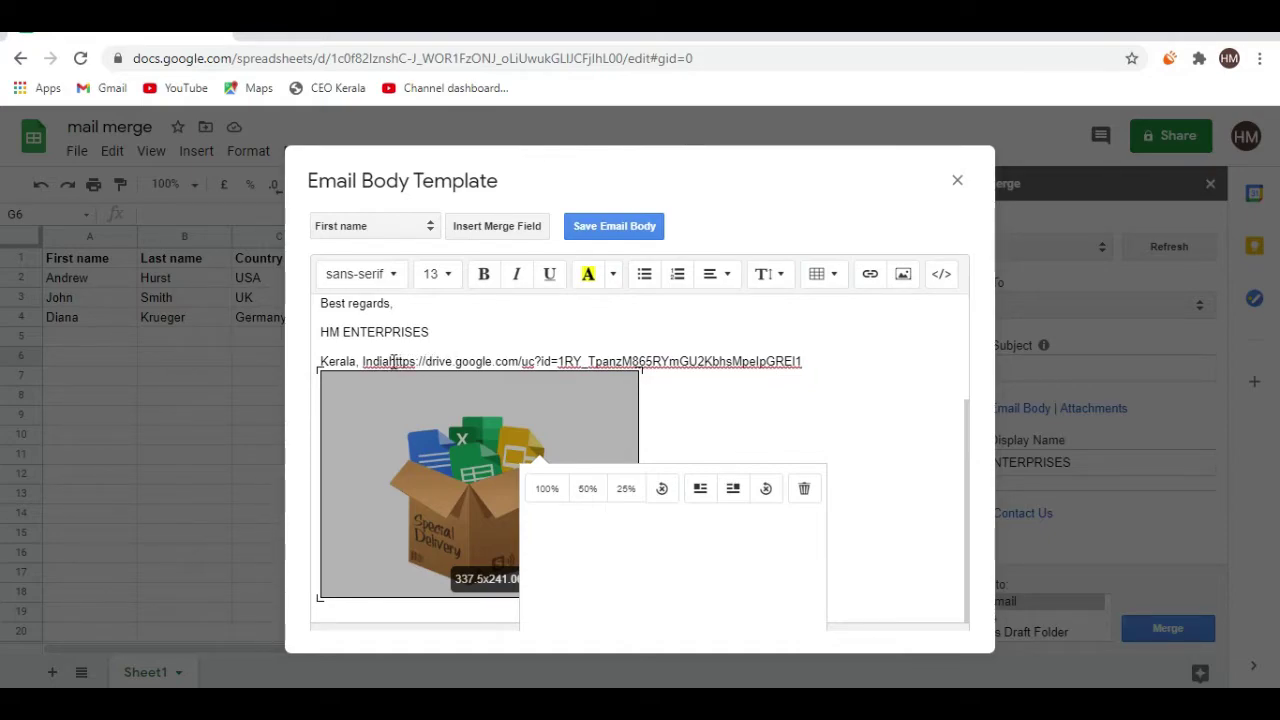
drag(390, 362, 868, 364)
key(BackSpace)
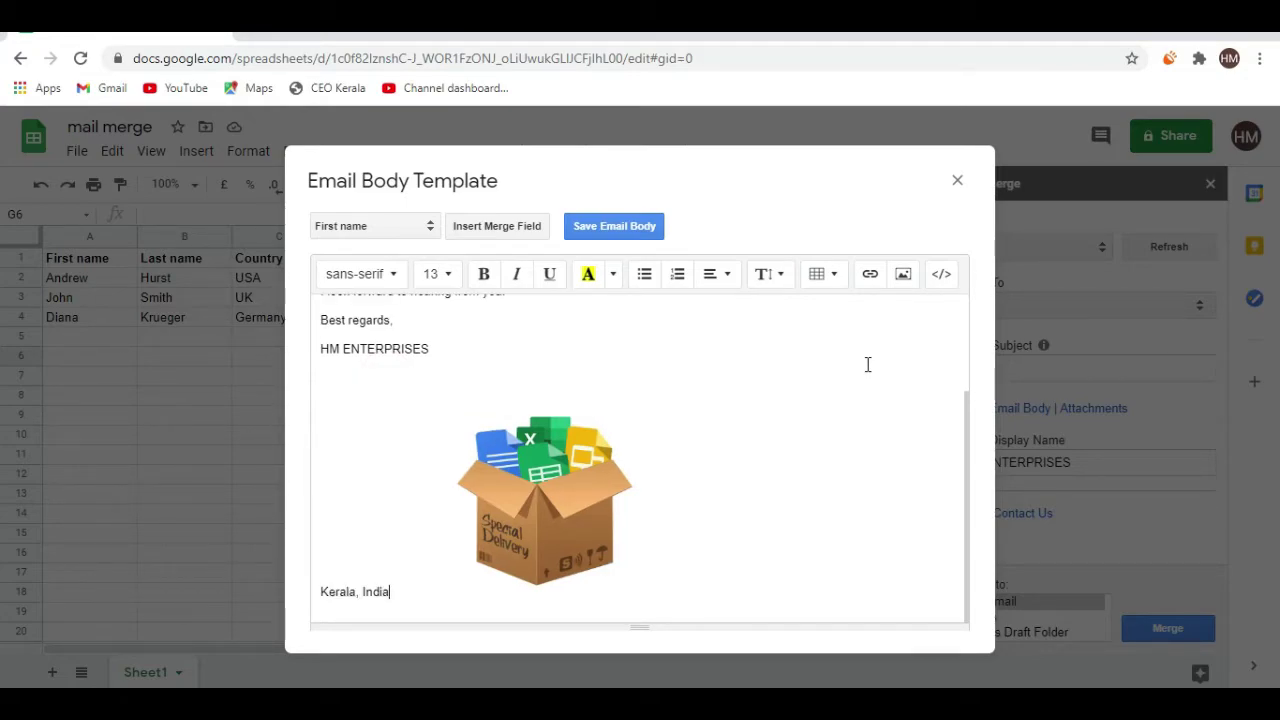
click(965, 401)
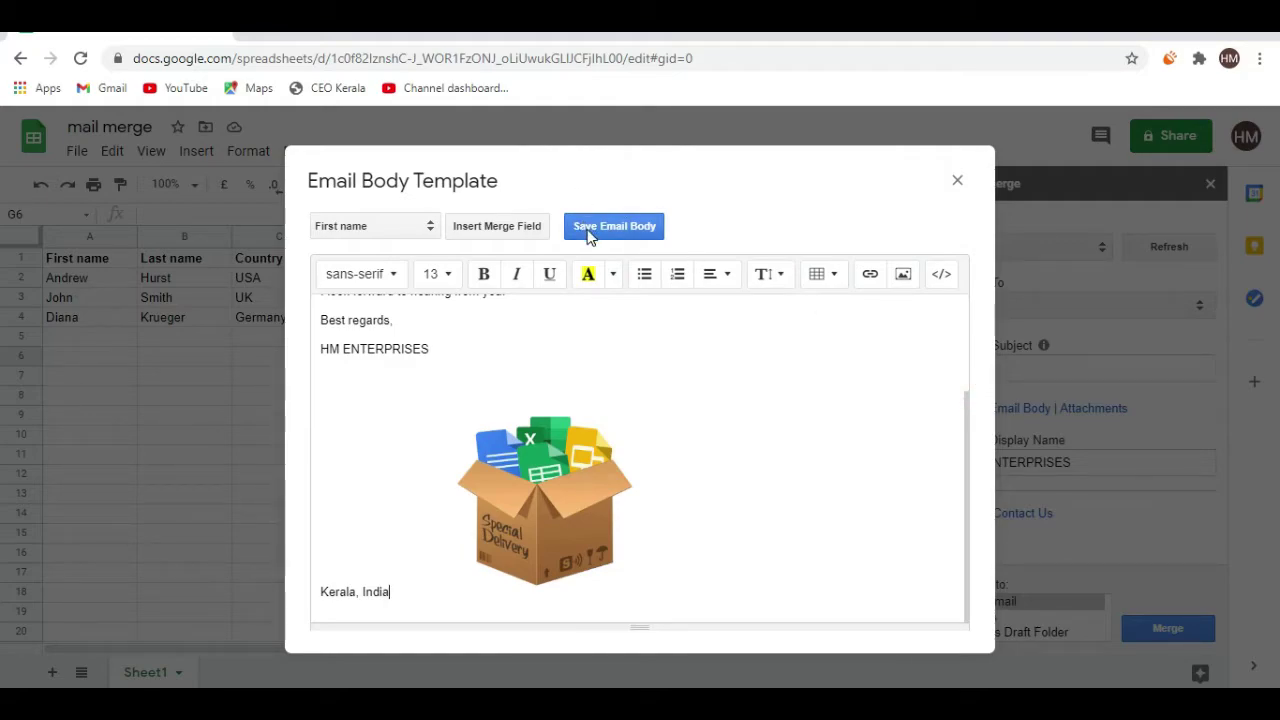
Save the email body and set Merge to Emails to send real messages
click(587, 230)
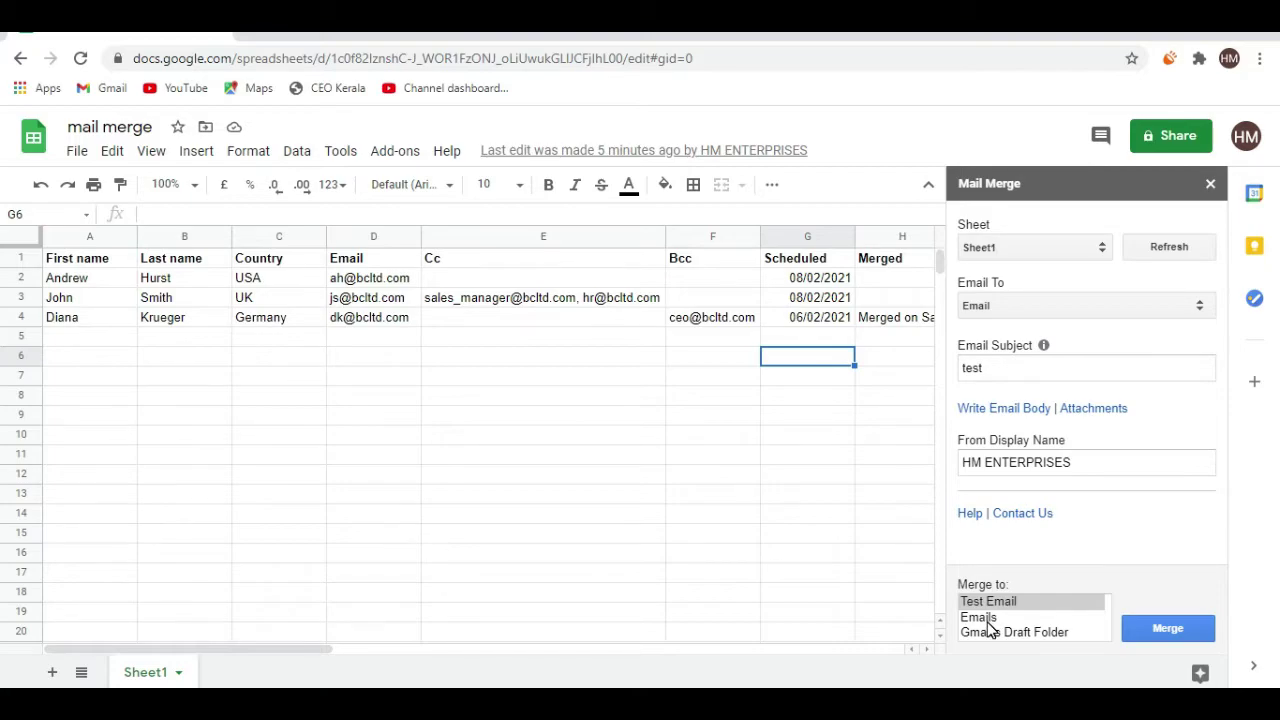
click(990, 624)
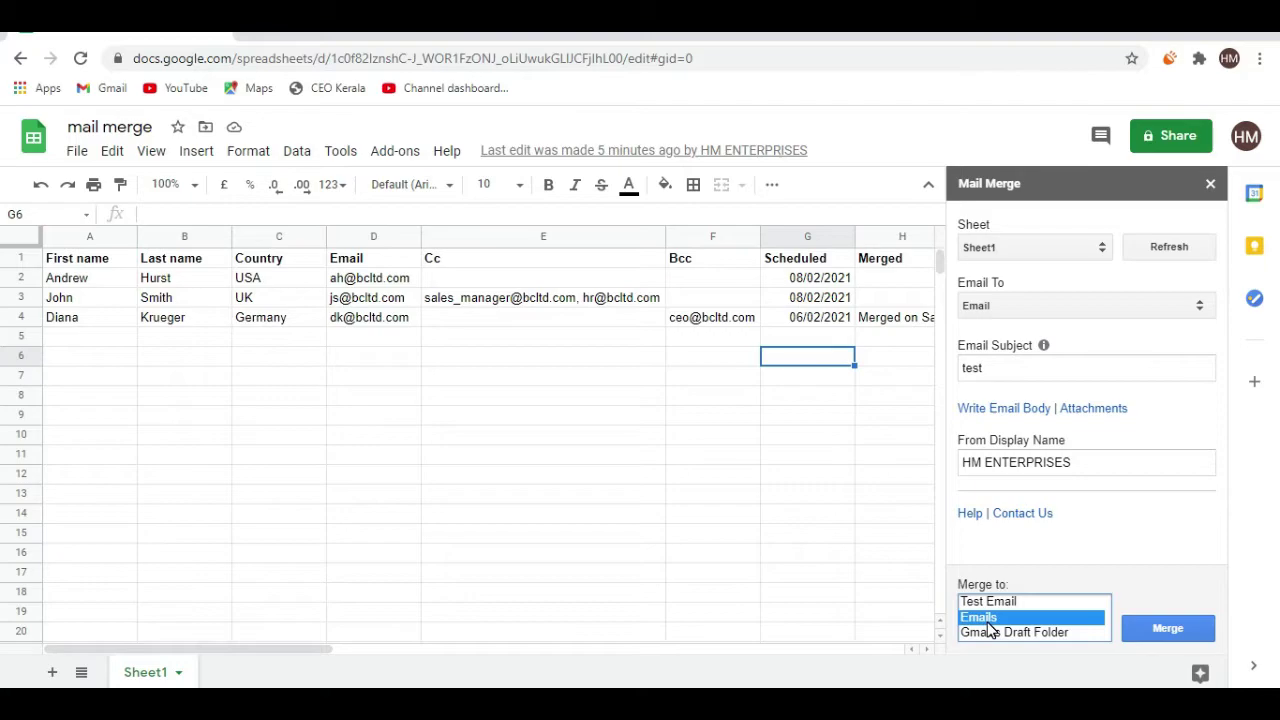
click(567, 317)
Widen column D and enter the test Gmail address in D2 and D3
drag(421, 240, 499, 240)
click(406, 285)
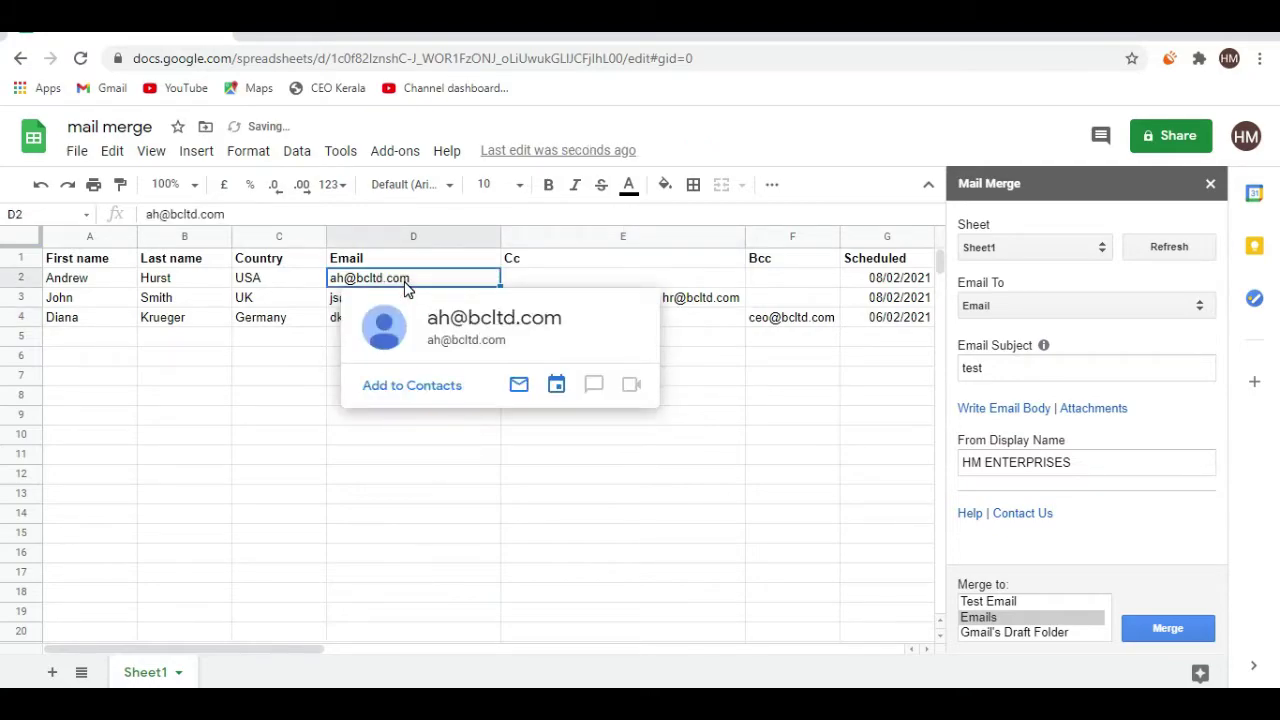
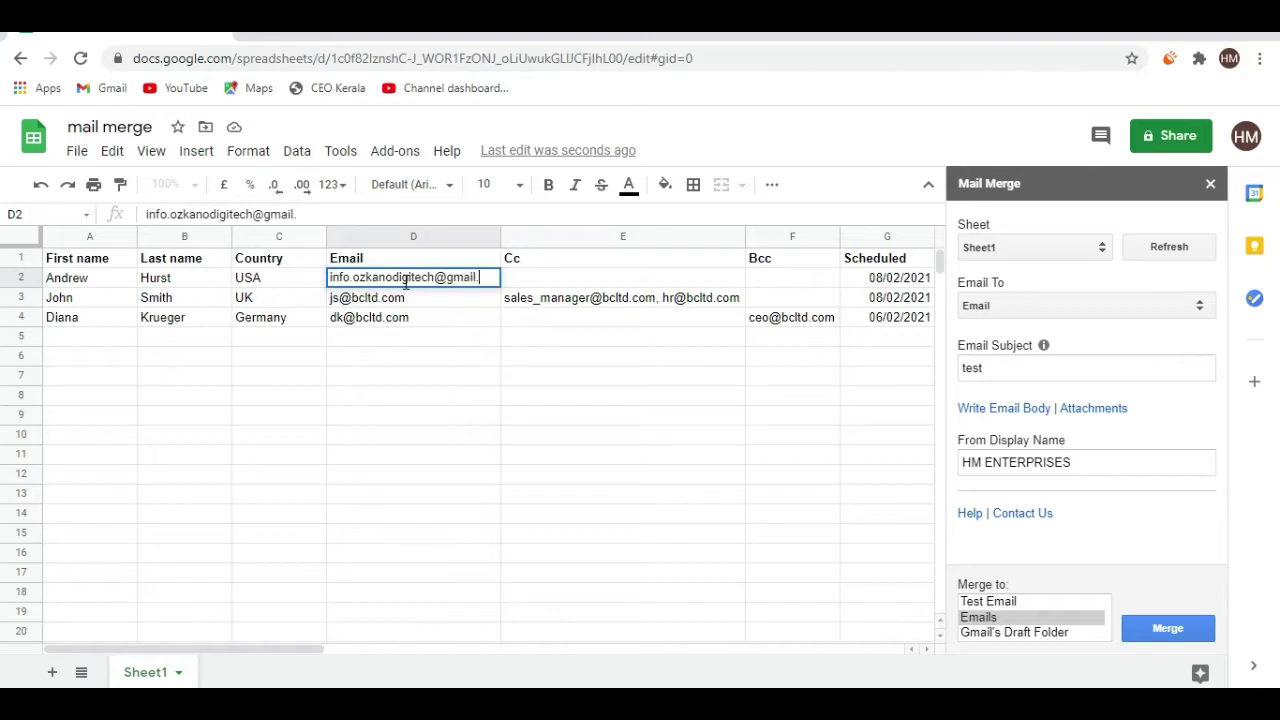
key(Return)
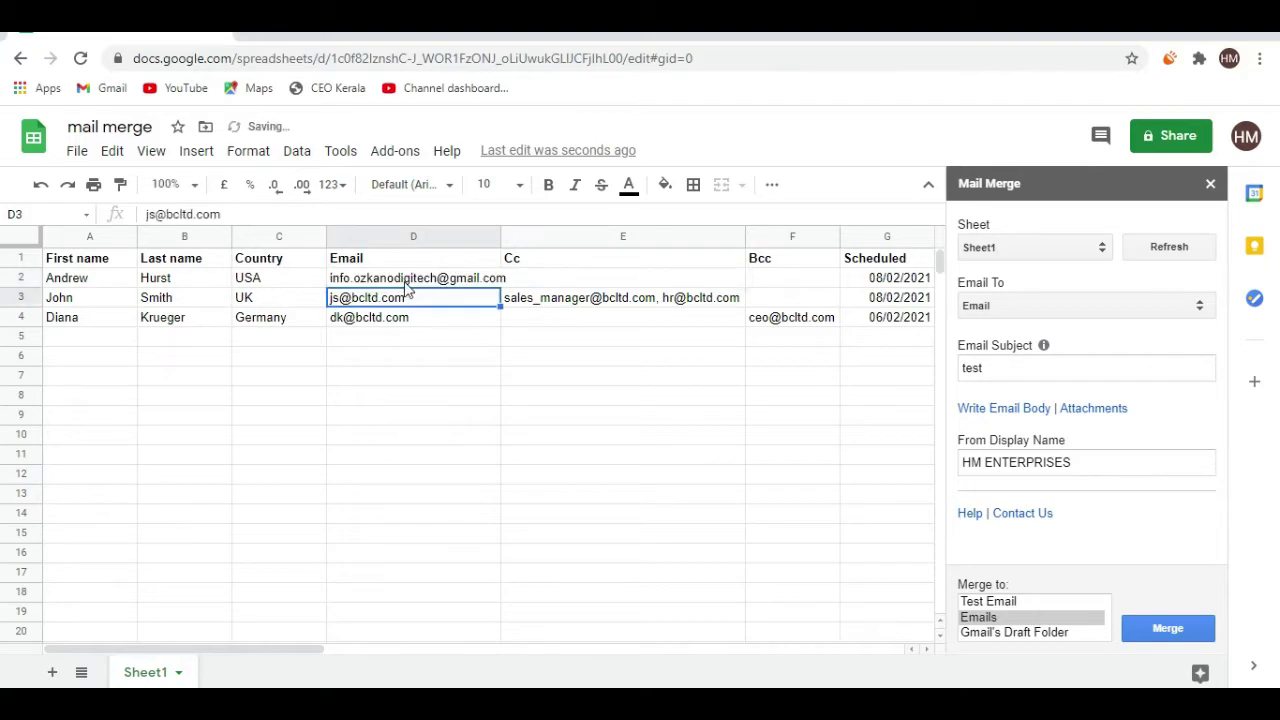
key(ctrl+v)
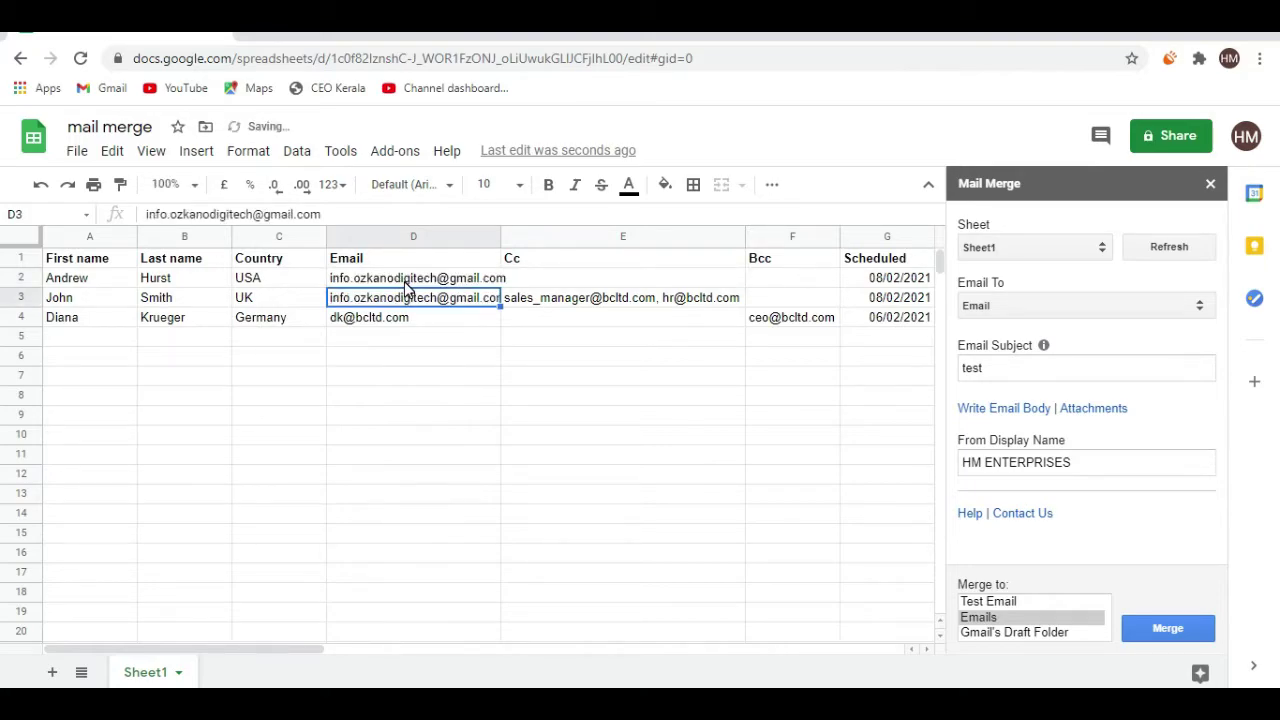
Clear the scheduled dates in G2 and G3
drag(501, 234, 515, 234)
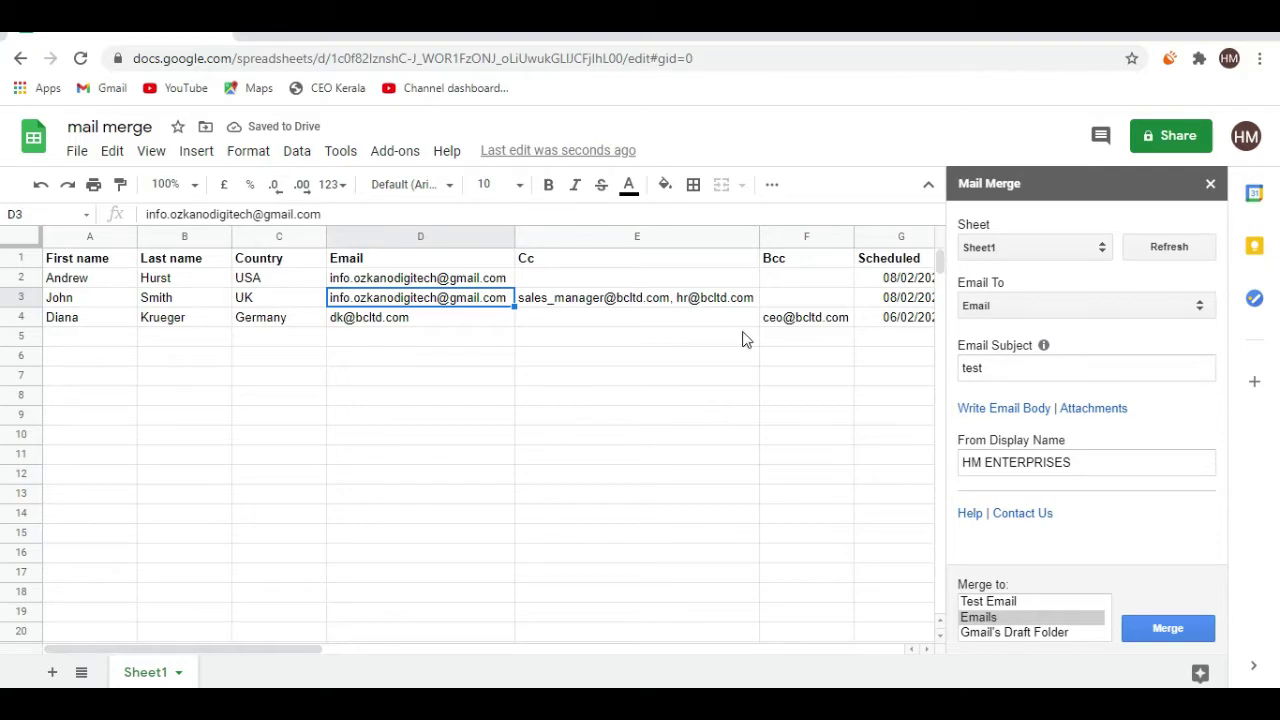
click(899, 281)
key(Delete)
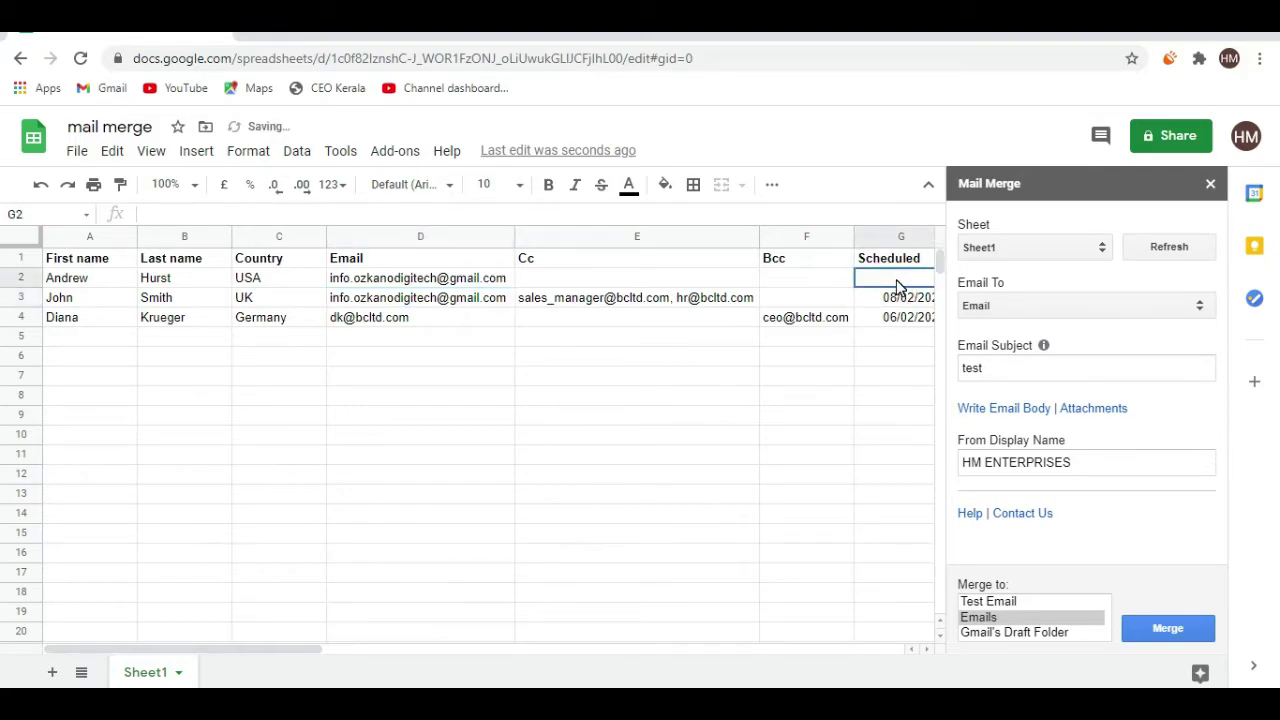
key(Down)
key(Delete)
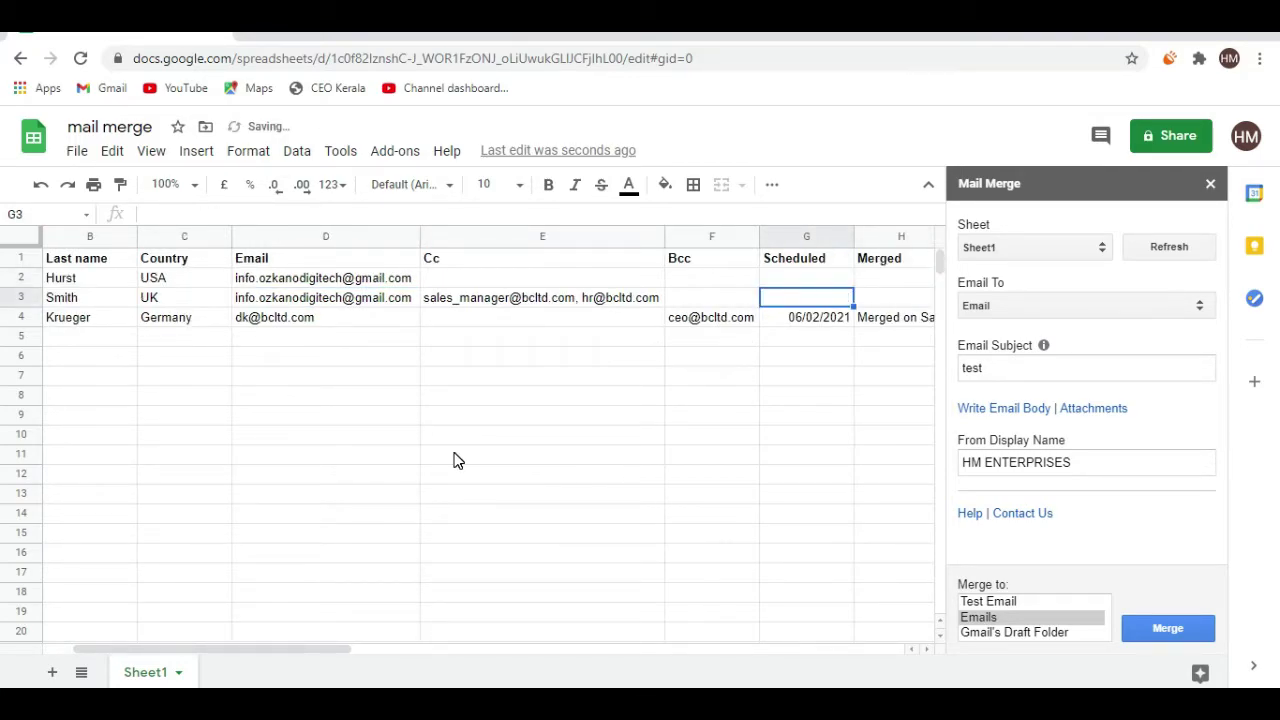
key(Left)
key(Left)
key(Left)
key(Left)
key(Left)
key(Left)
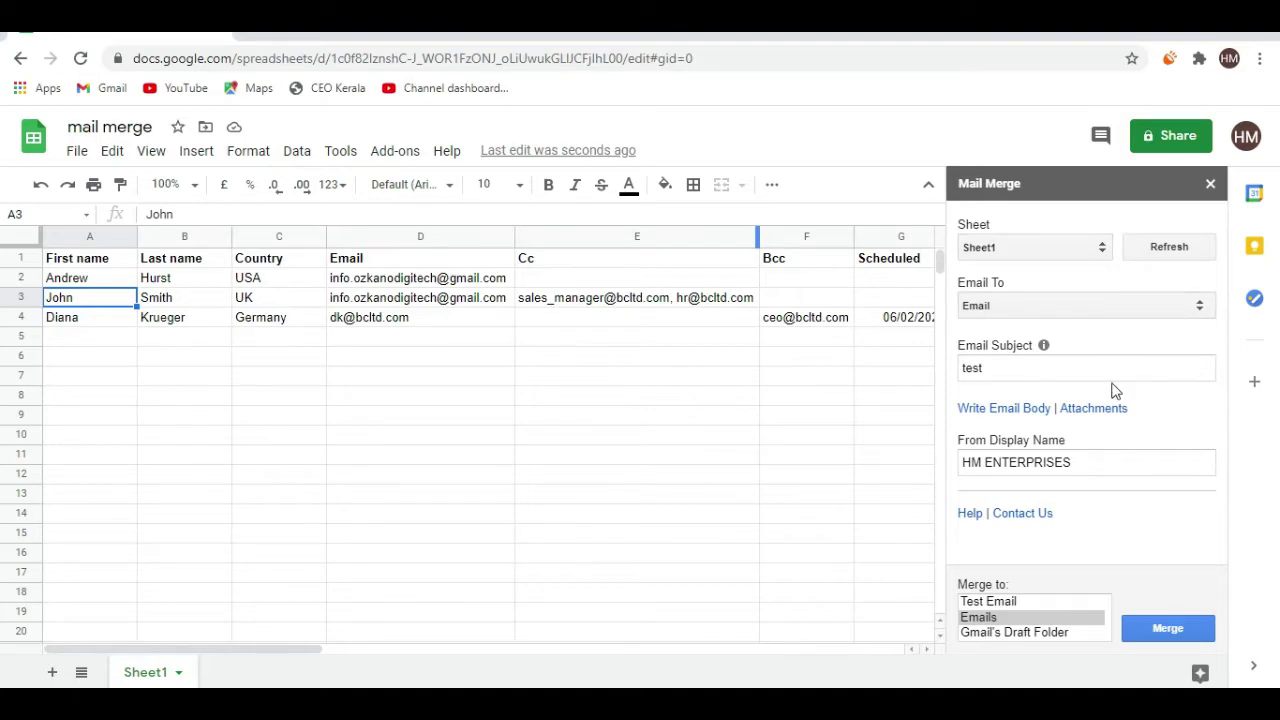
Refresh the sheet data, fill the test address down to D4, and clear the extra D5 value
click(1149, 248)
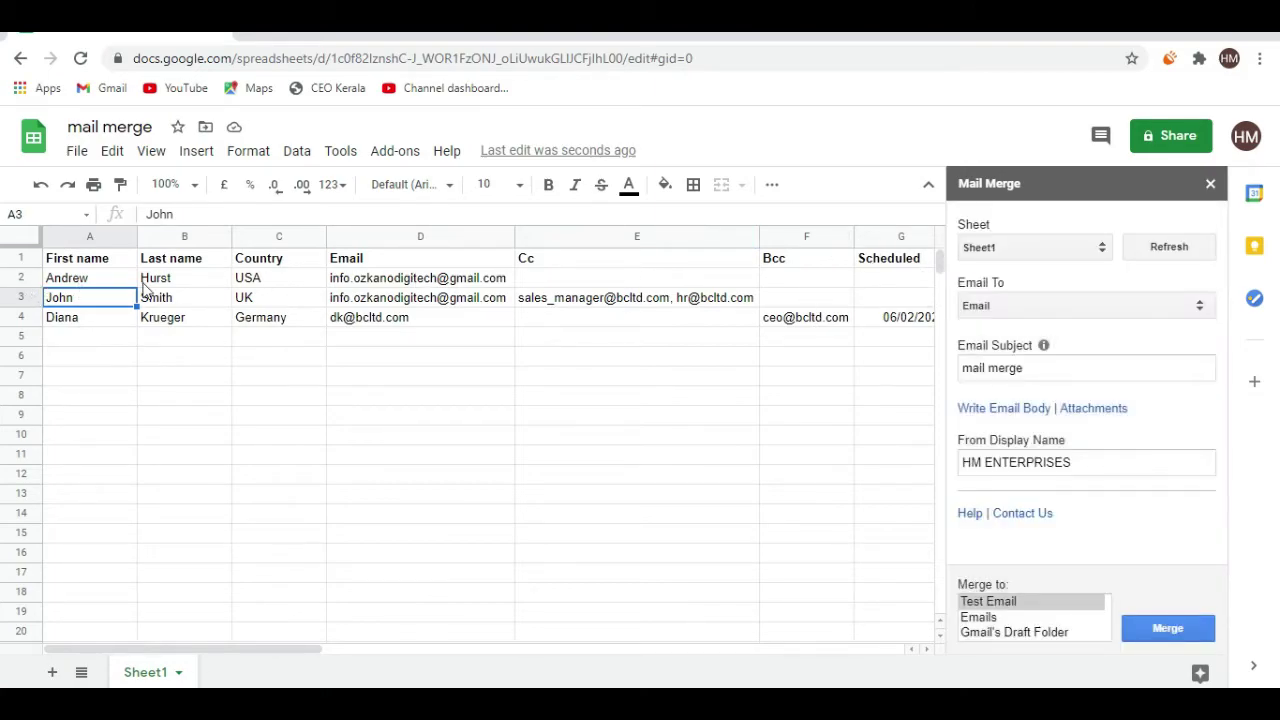
click(438, 318)
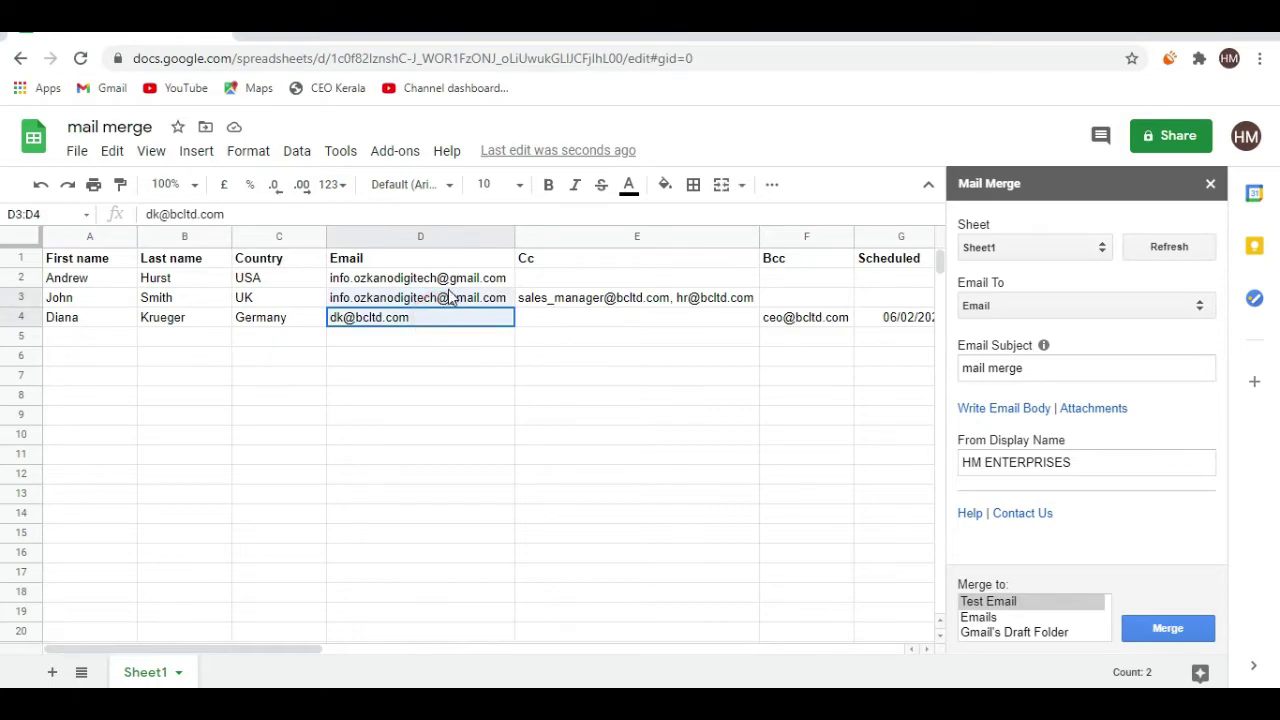
drag(443, 297, 436, 337)
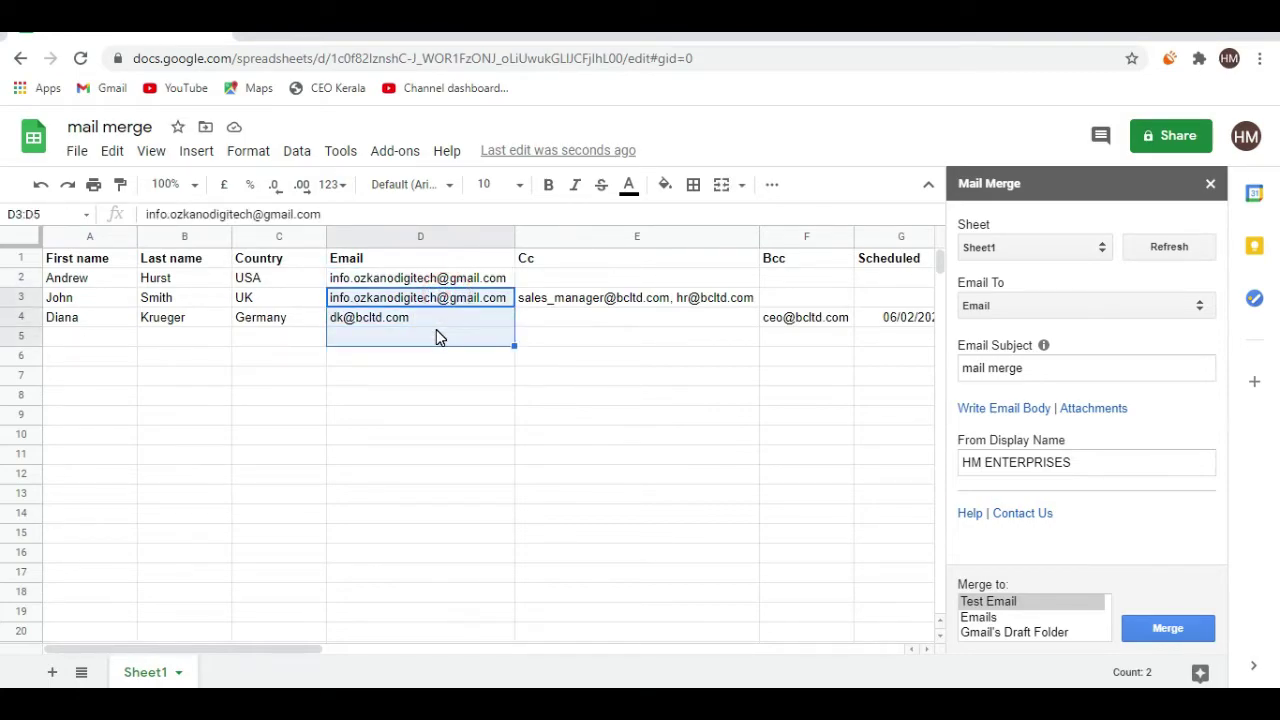
key(ctrl+d)
click(436, 336)
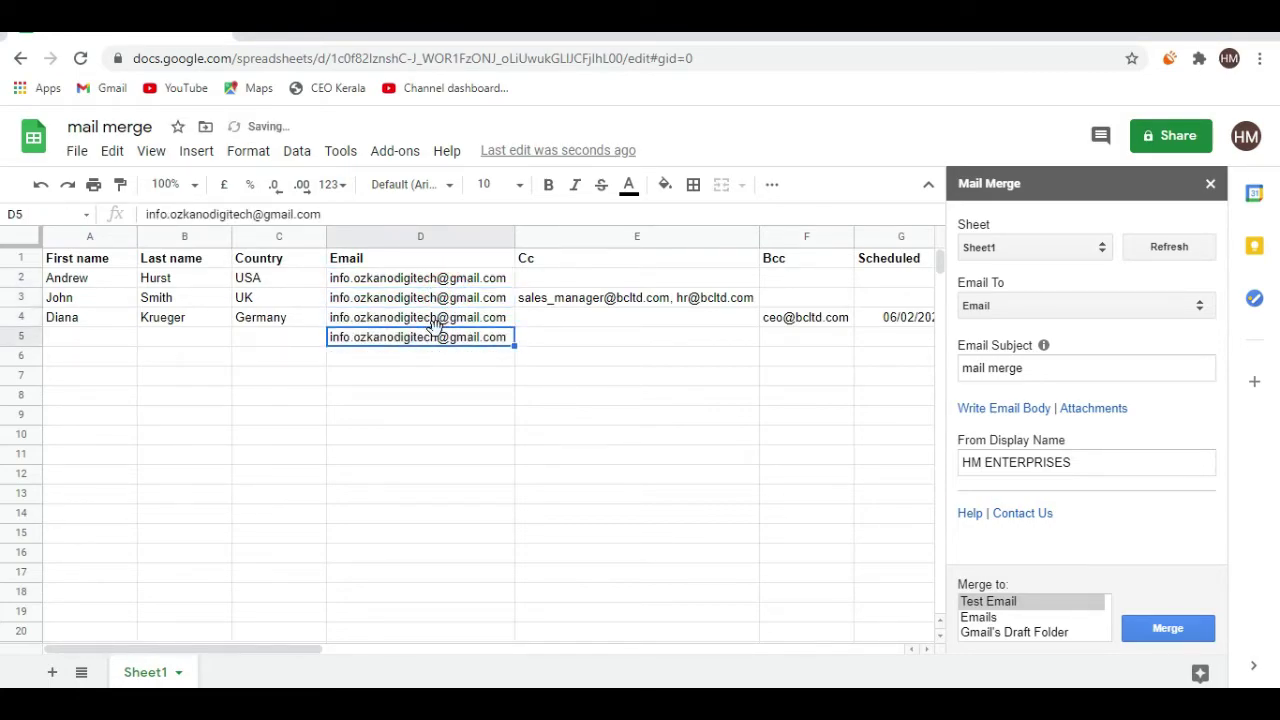
key(Delete)
click(423, 376)
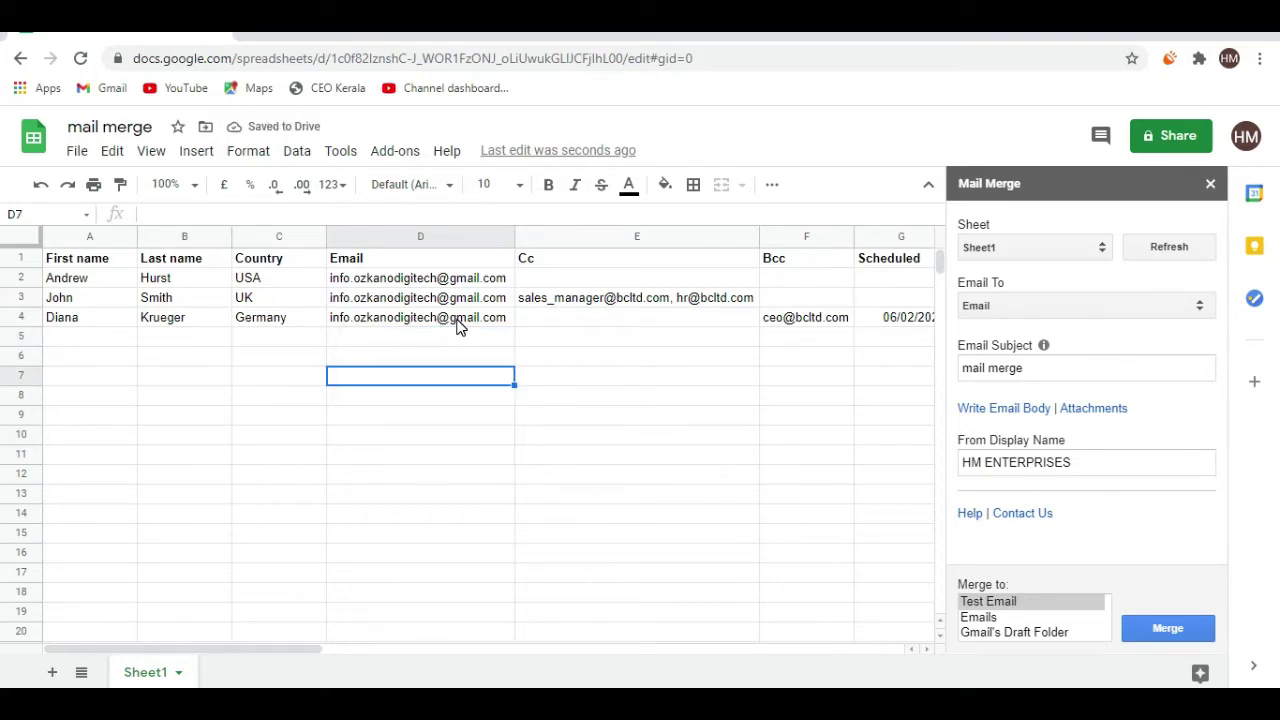
Merge to Emails, confirm sending all 3 emails, then open a new browser tab
click(1193, 636)
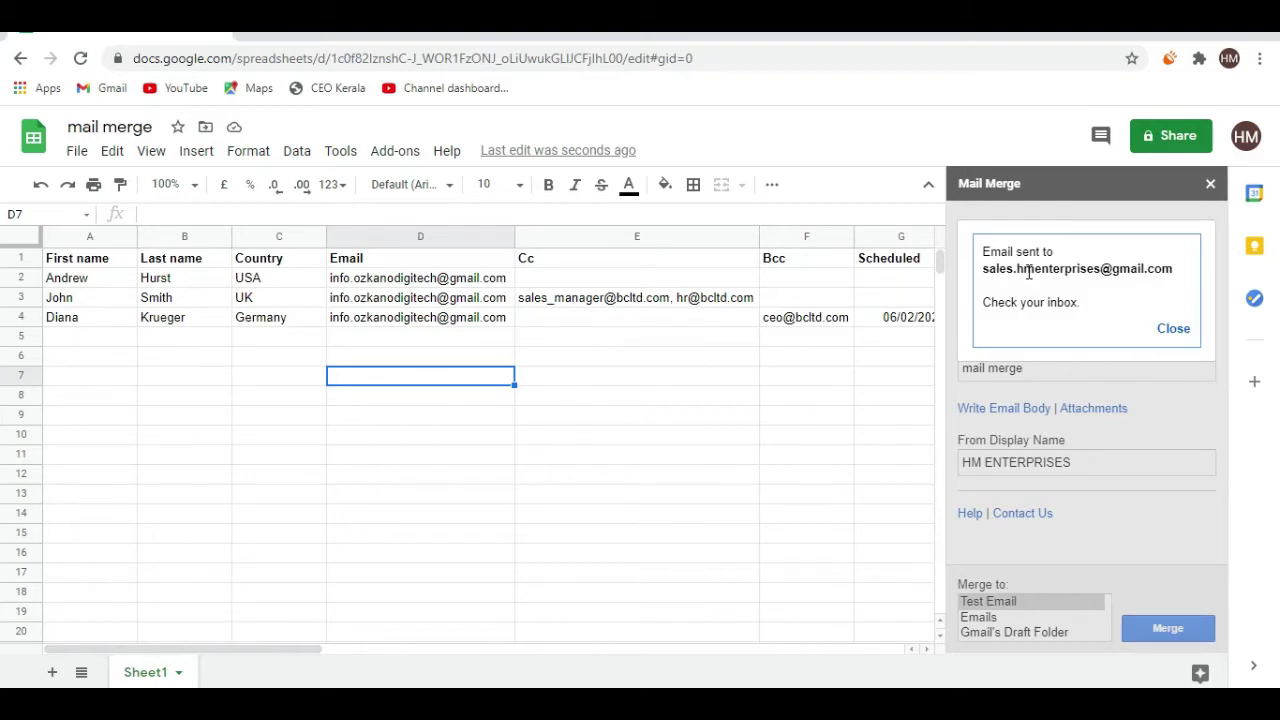
click(1174, 330)
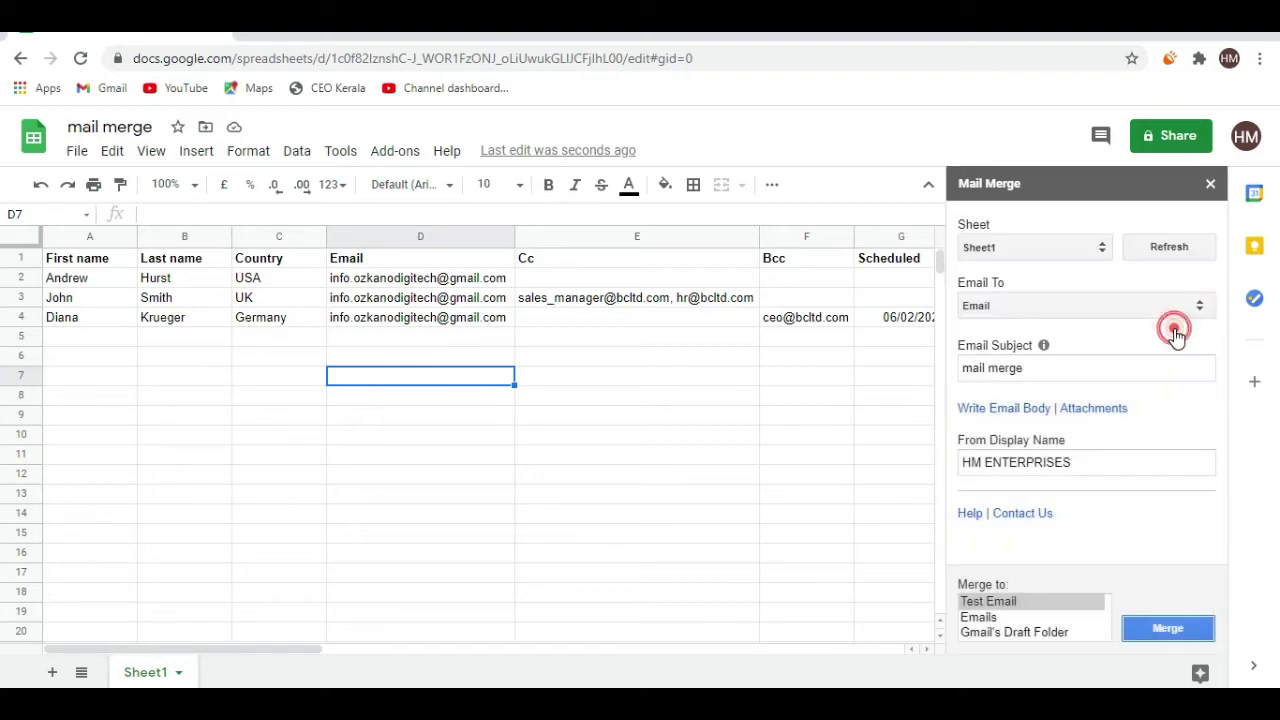
click(994, 622)
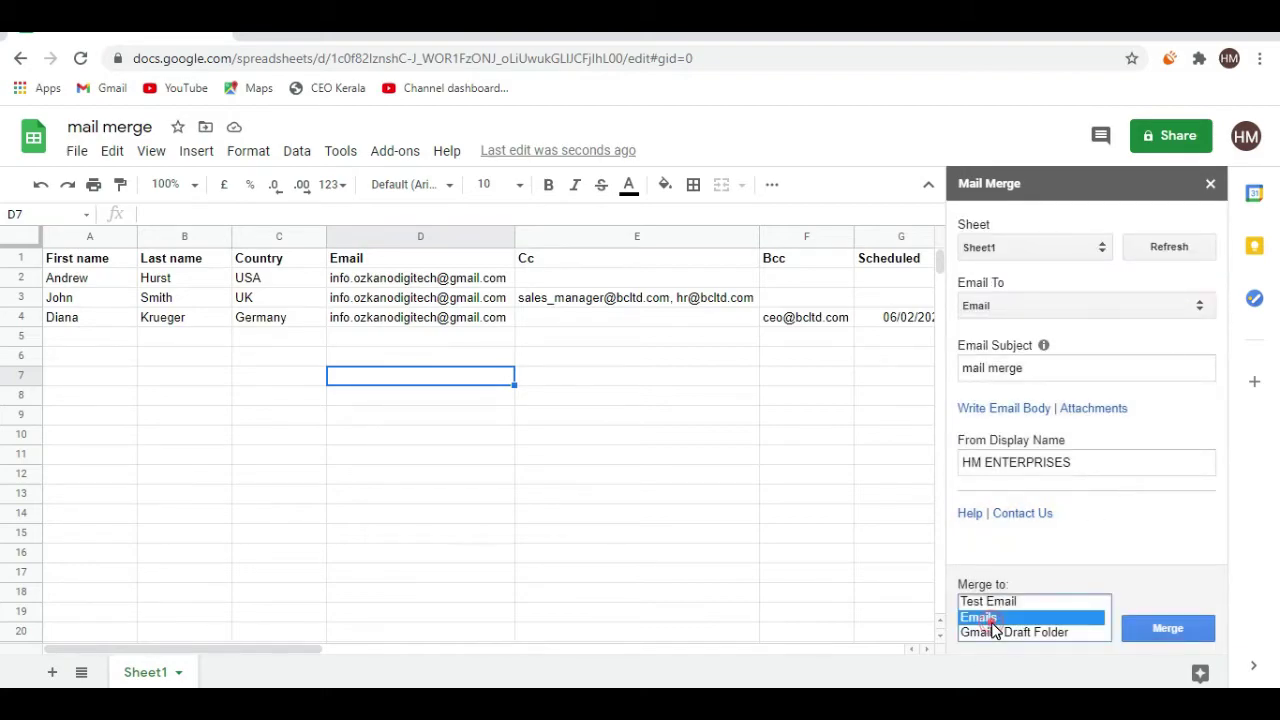
click(1151, 631)
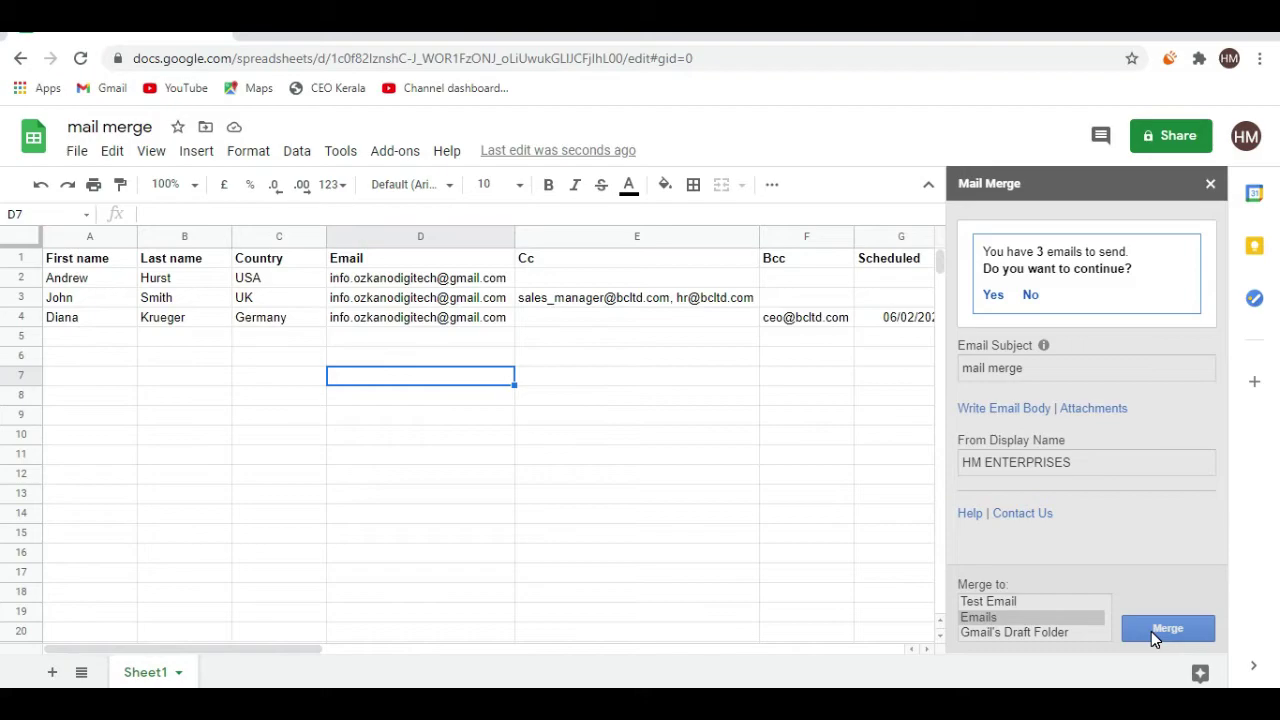
click(995, 297)
mouse_move(786, 323)
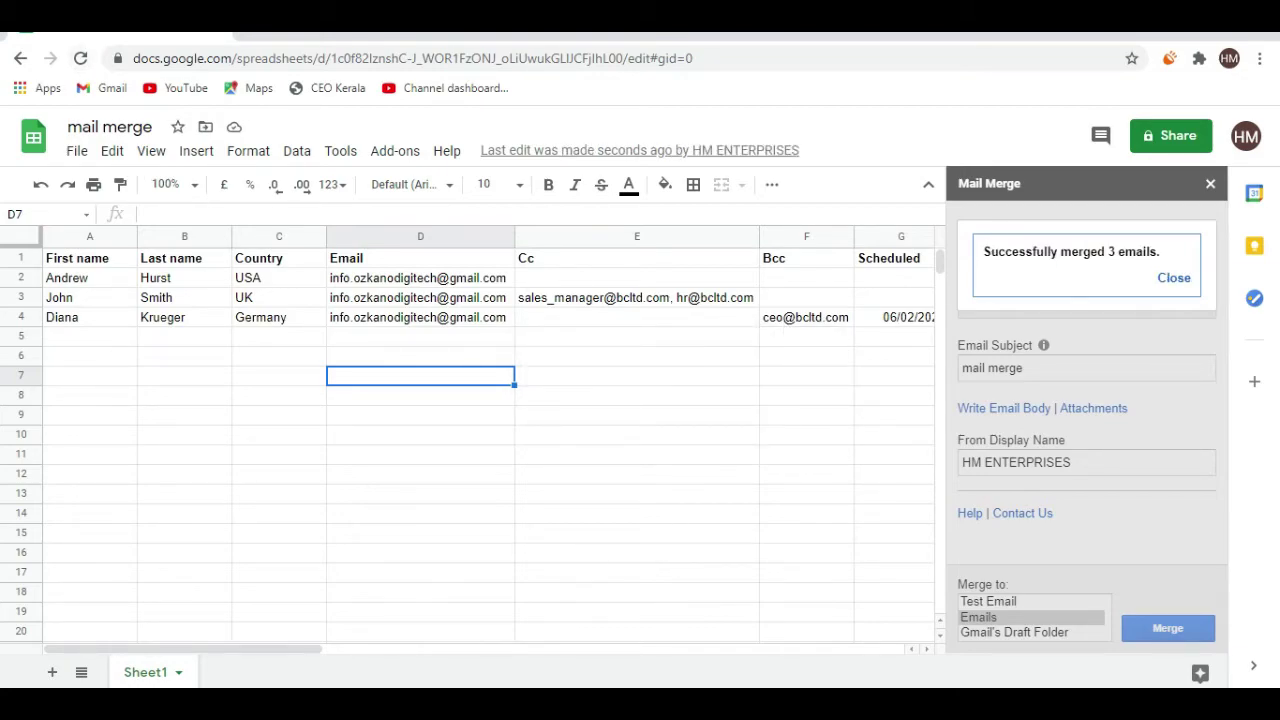
click(258, 22)
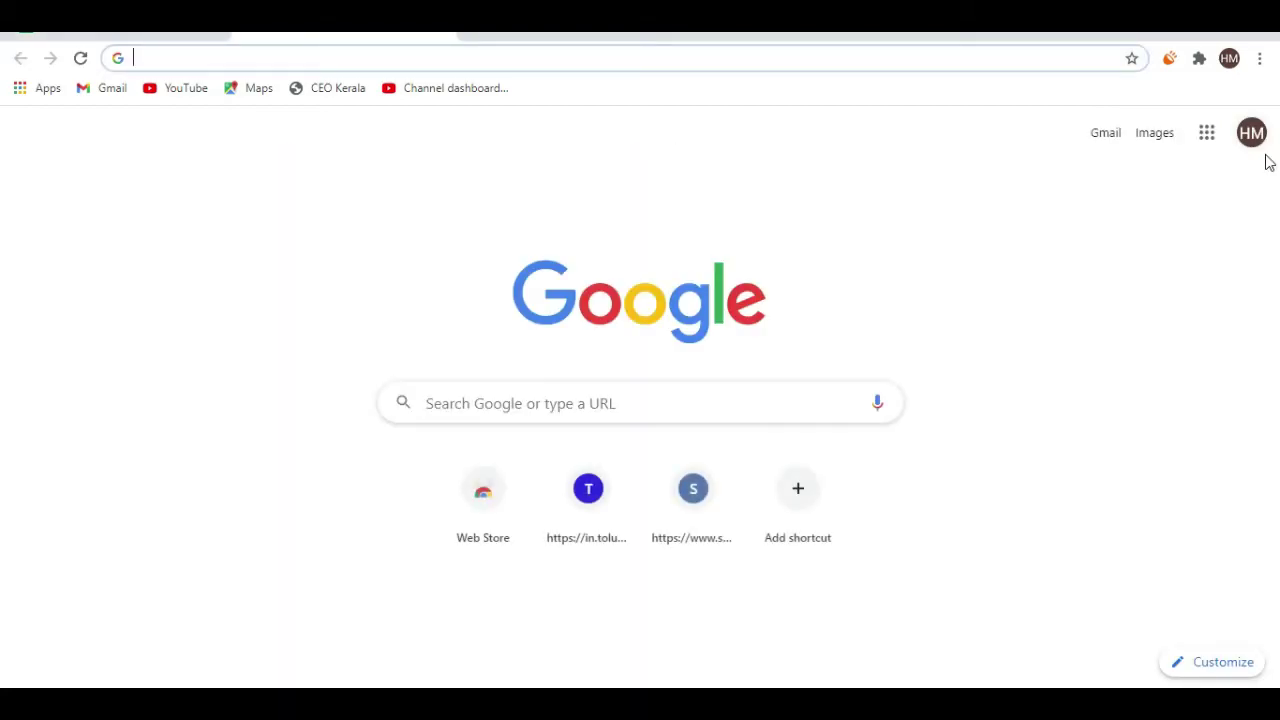
Switch to the recipient account's Gmail, open the first merged email, and check its sheet row
click(1254, 140)
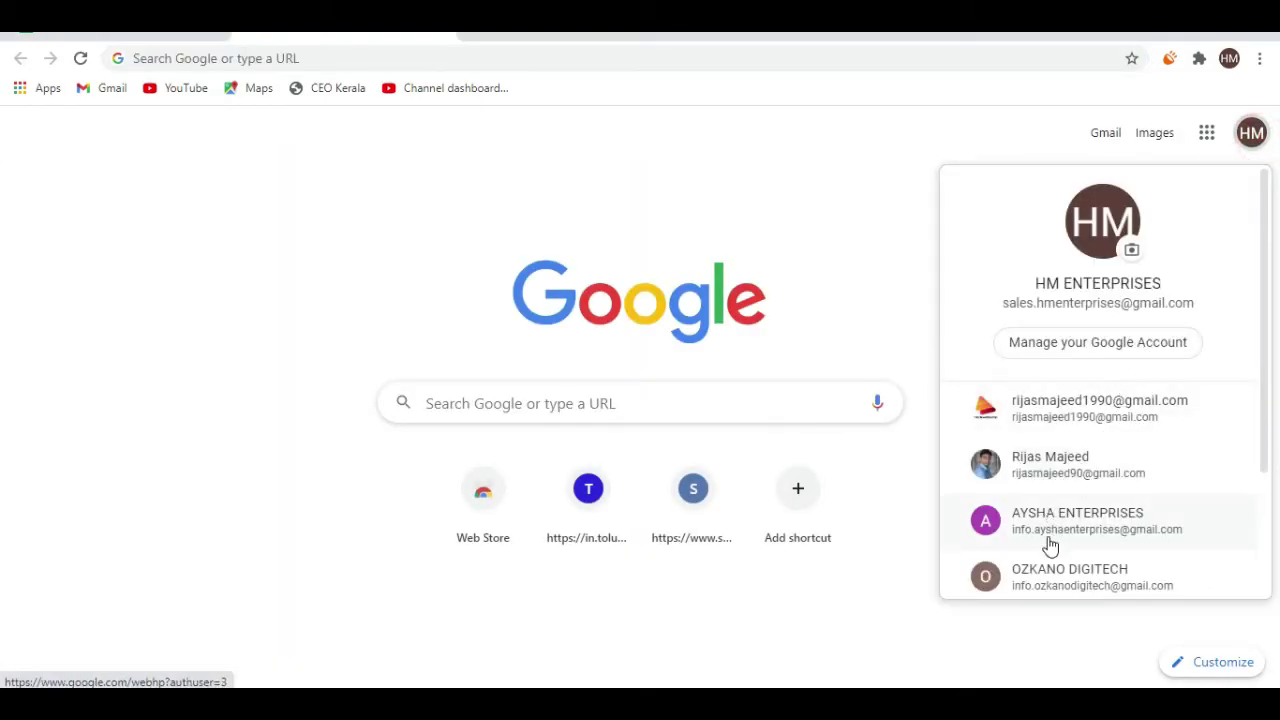
click(1035, 577)
click(1099, 134)
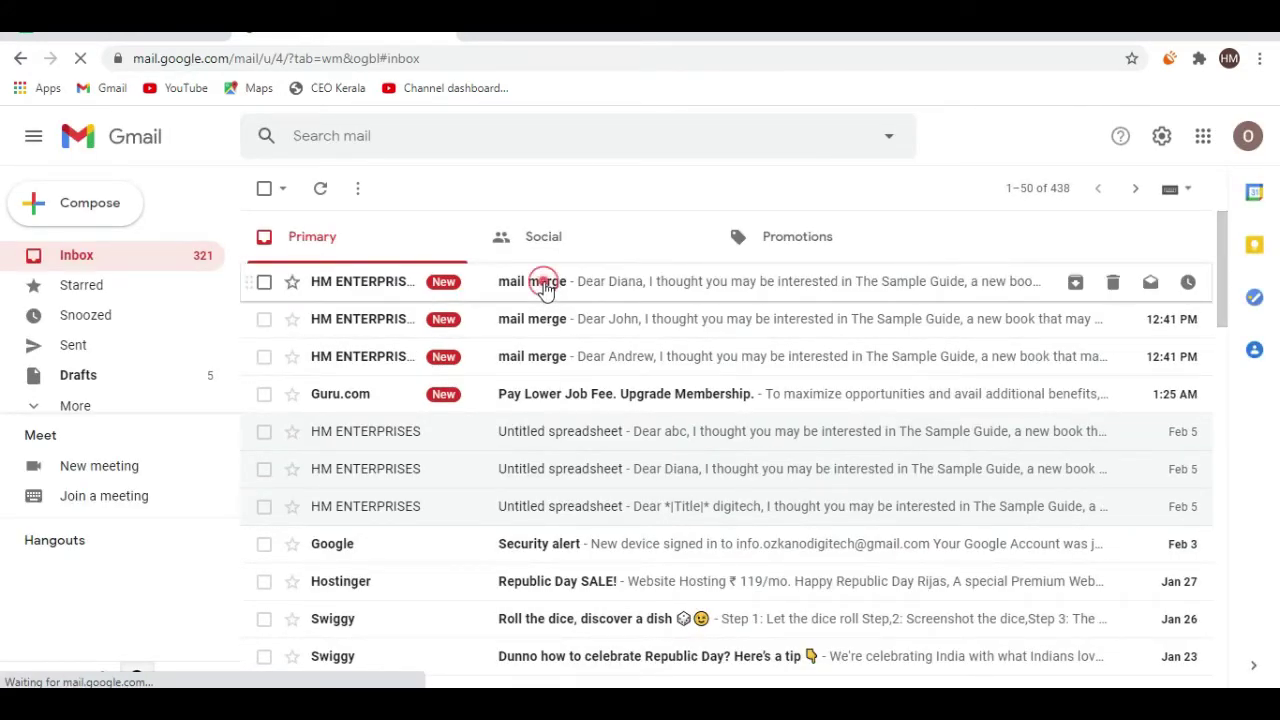
click(543, 281)
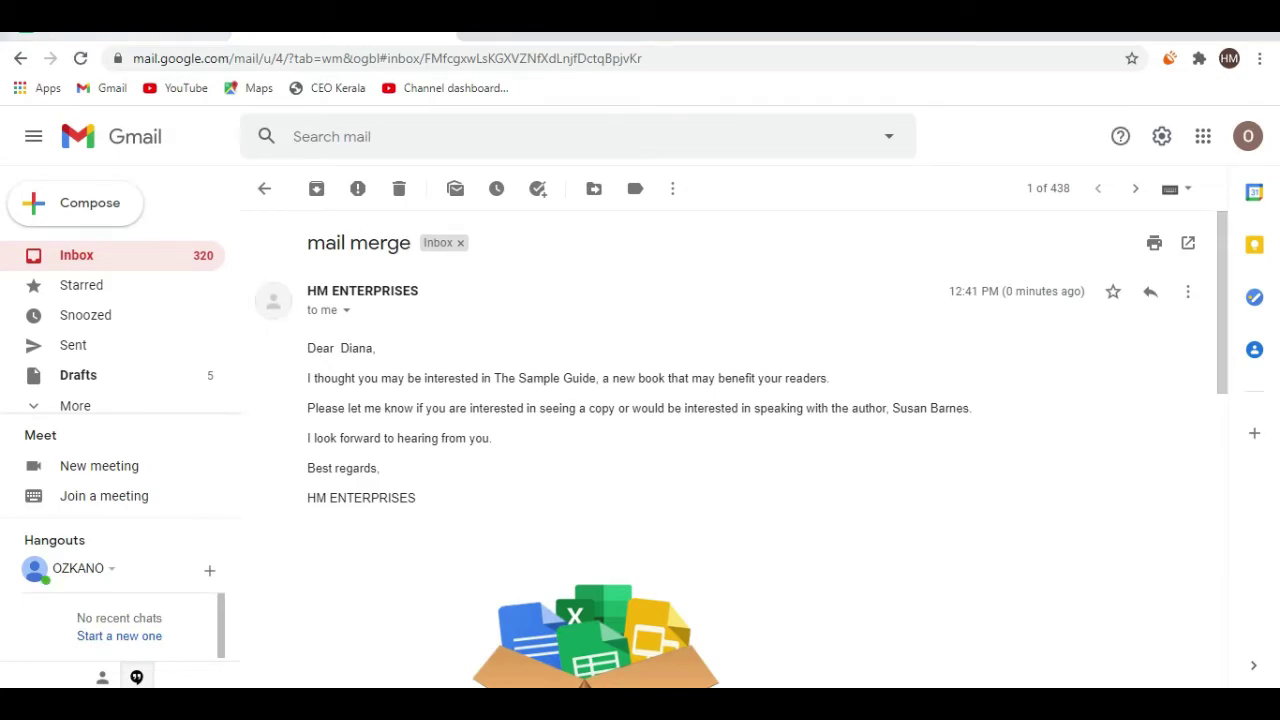
click(196, 24)
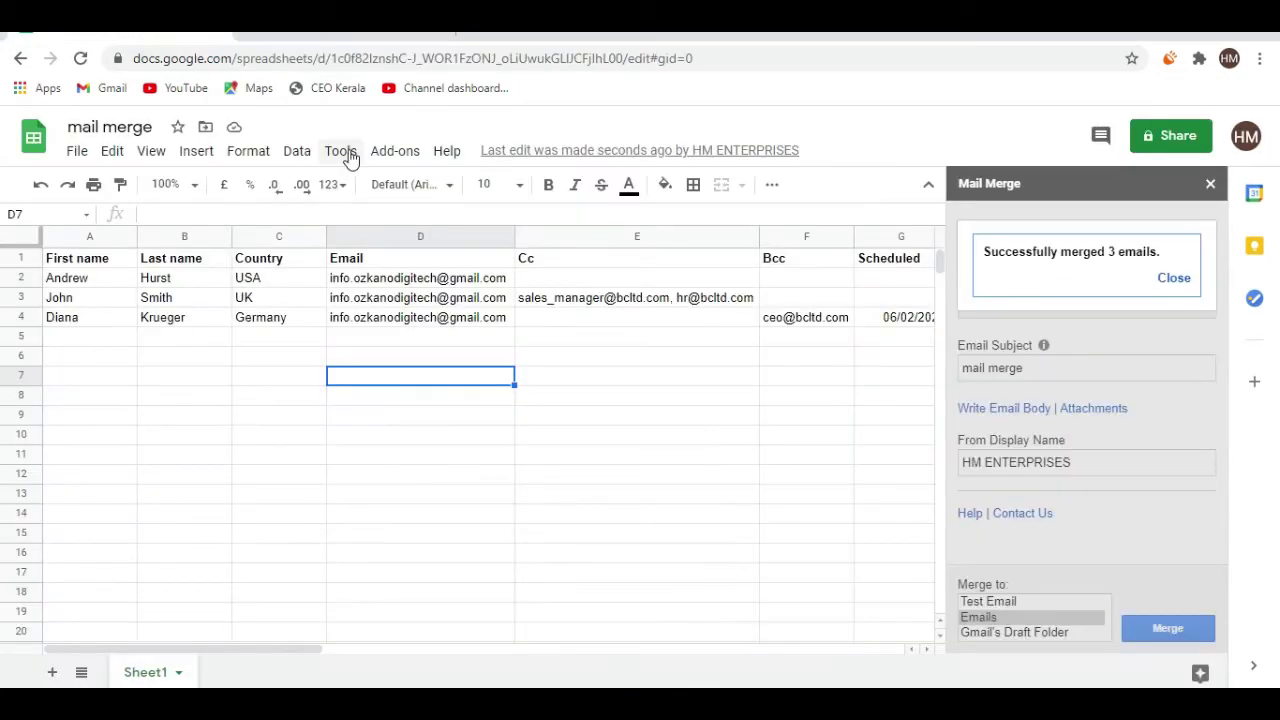
click(95, 321)
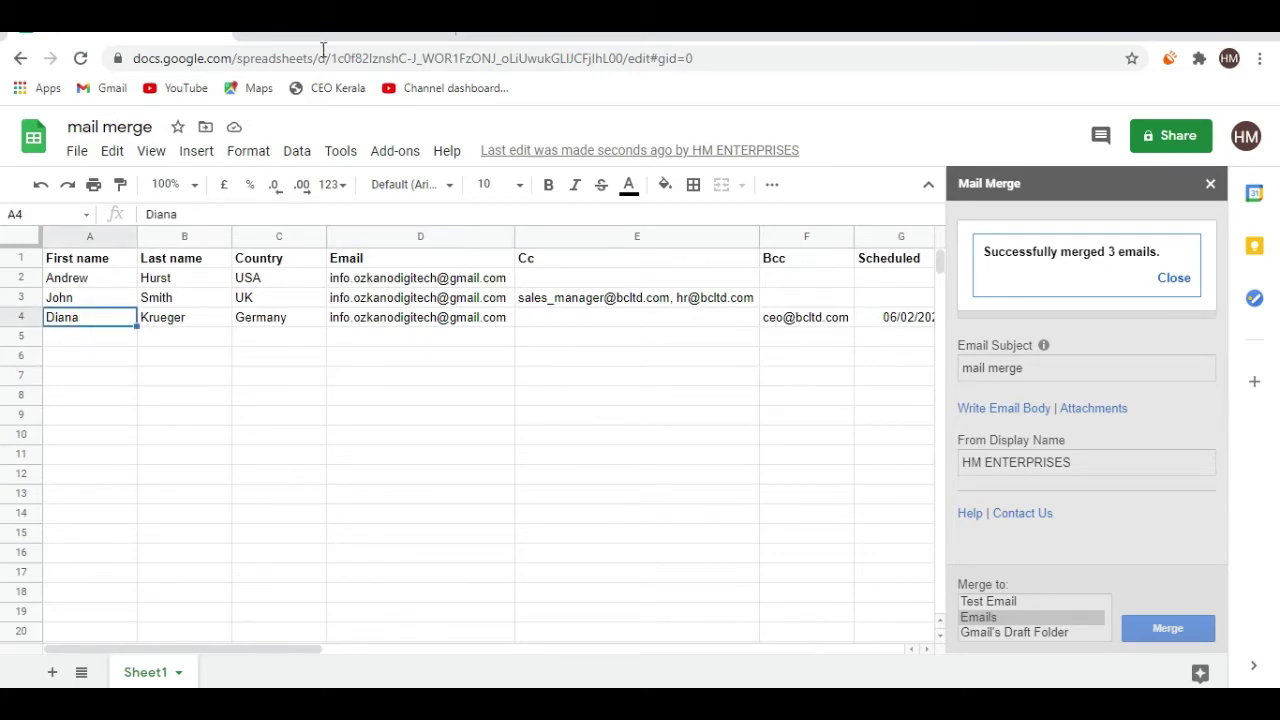
Open the second merged email and compare its greeting with its row in the sheet
click(330, 20)
click(266, 188)
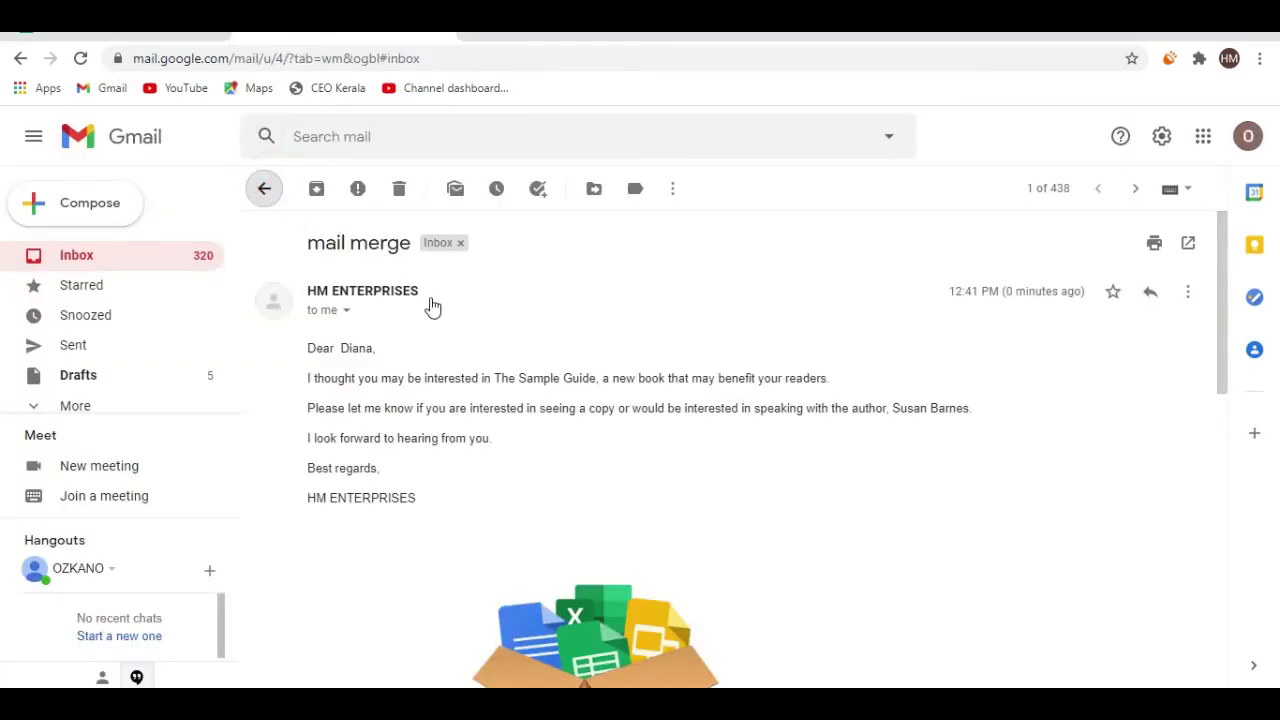
click(432, 360)
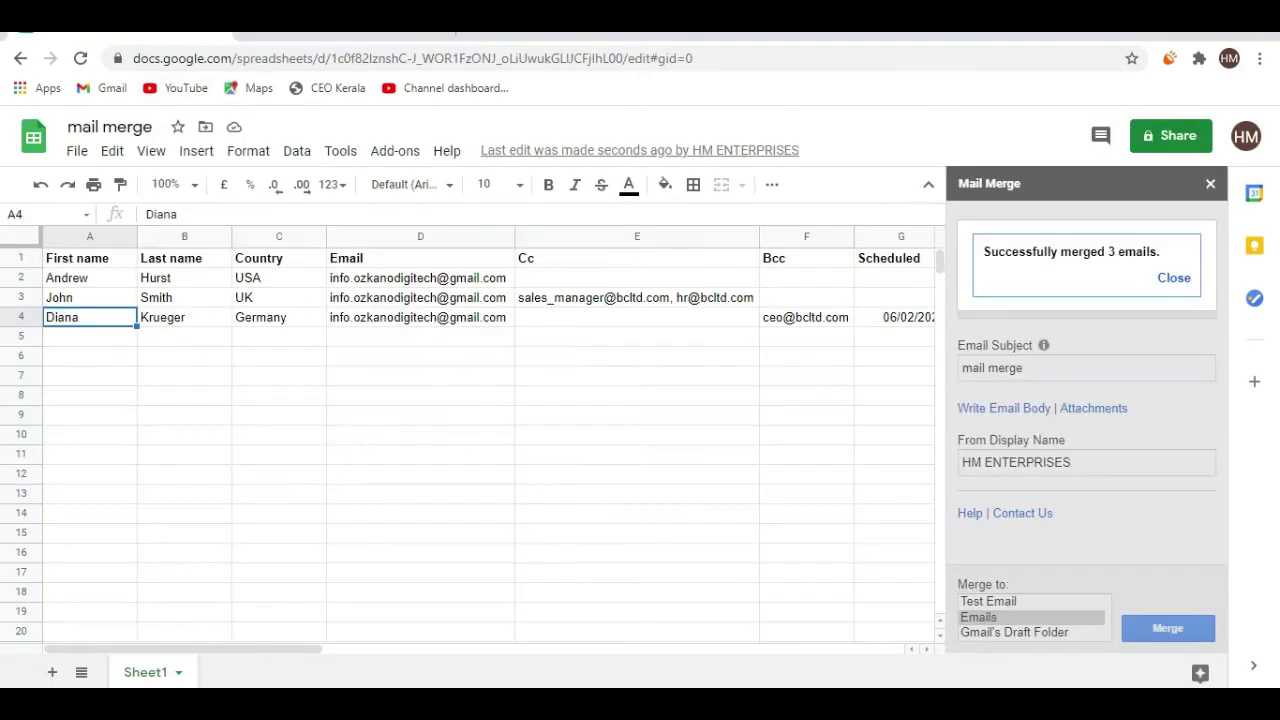
click(150, 18)
click(83, 283)
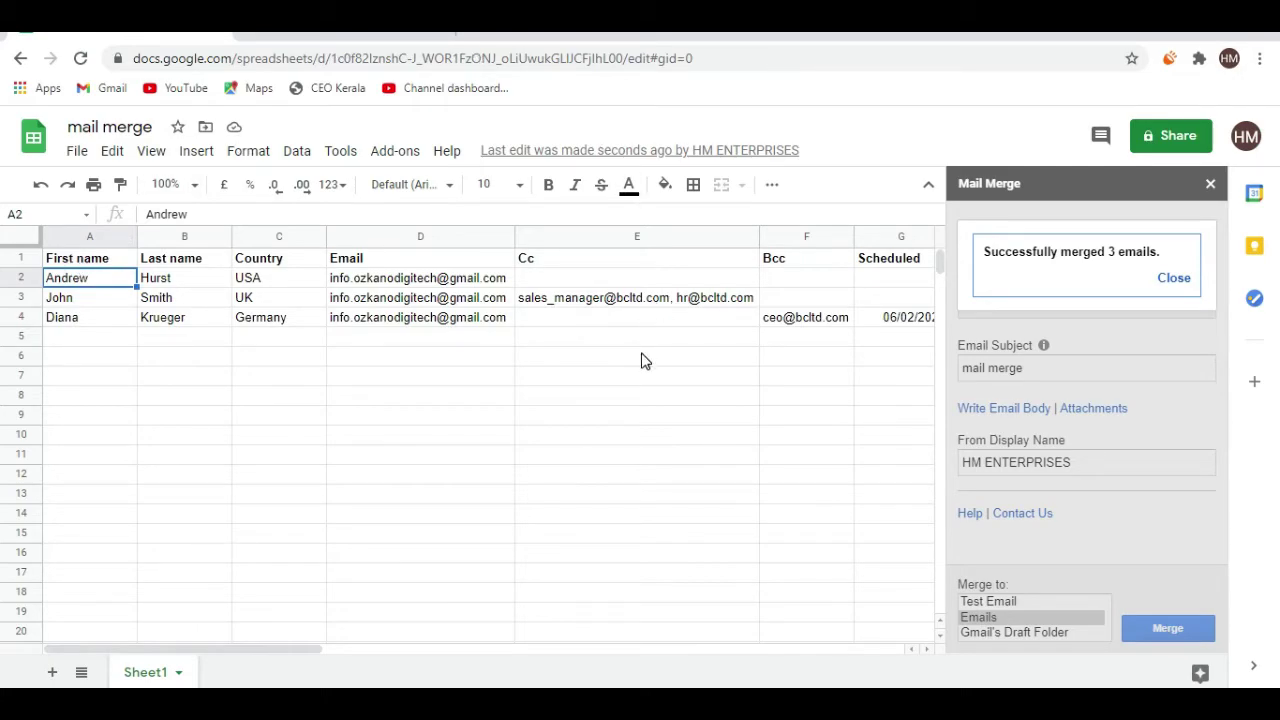
Clear the merge timestamps in I2:I3 and dismiss the merge success message
click(856, 322)
key(Up)
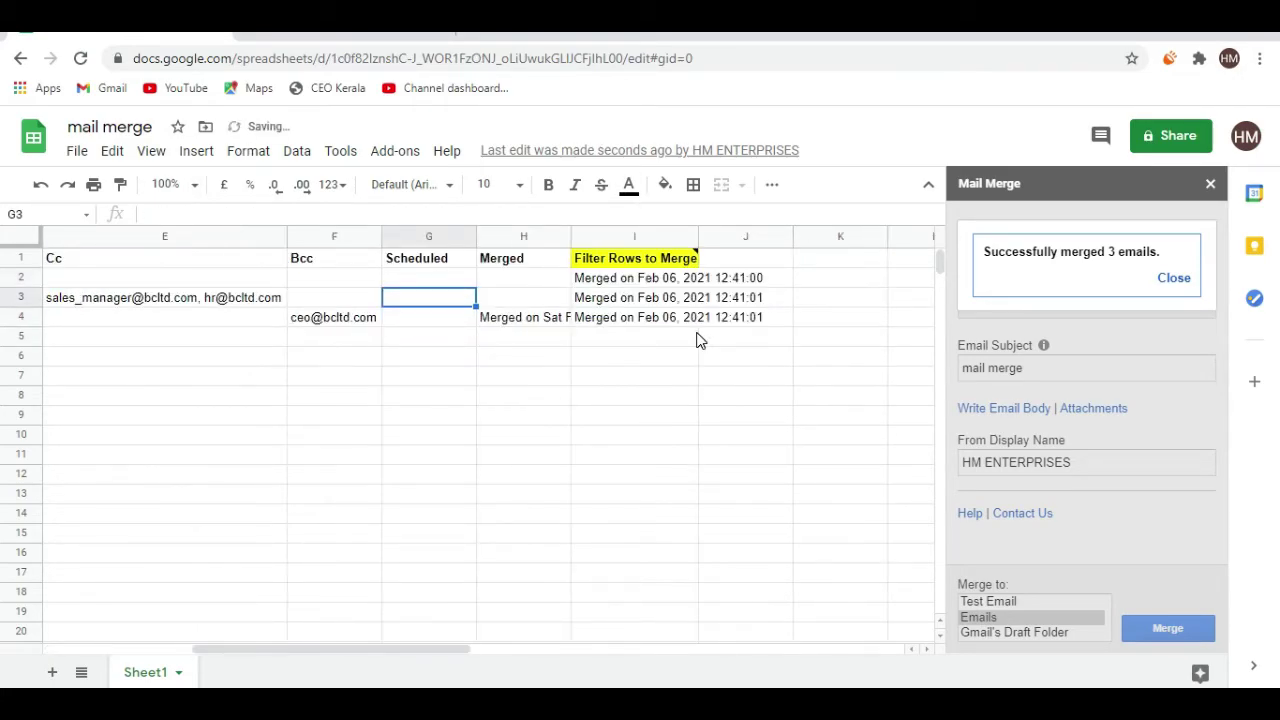
key(Right)
key(Right)
key(shift+Up)
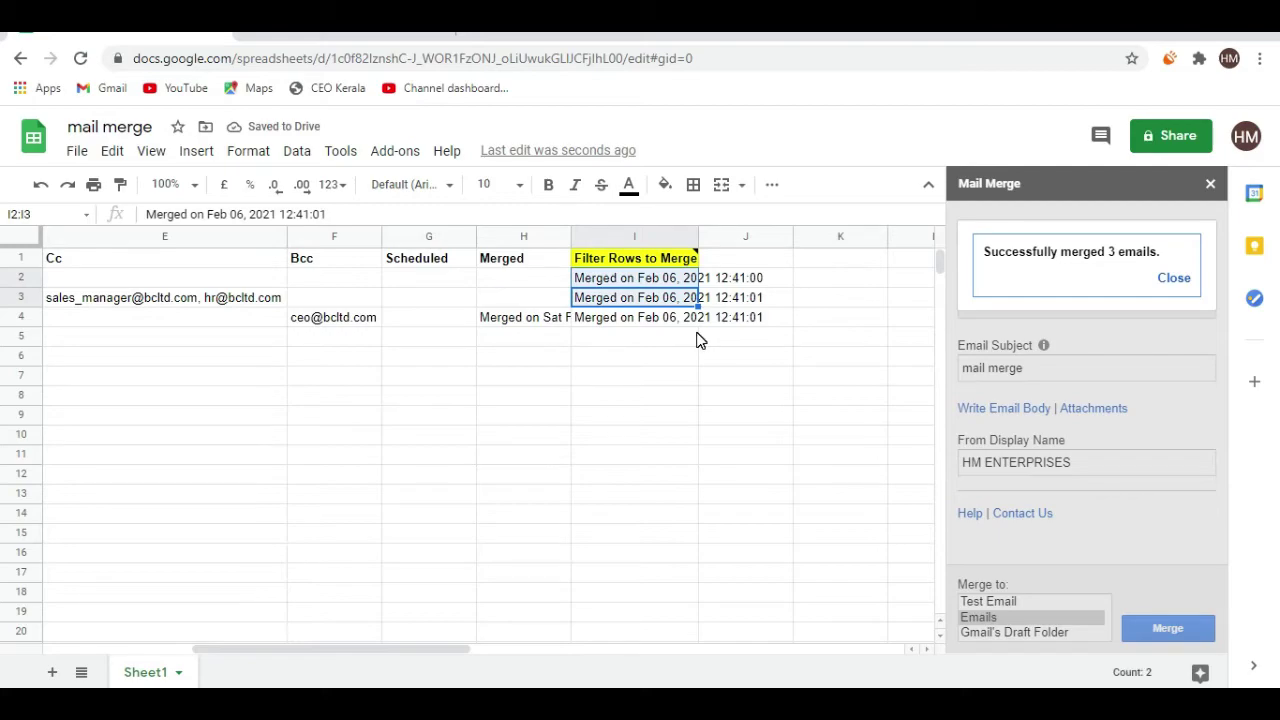
key(Delete)
key(Left)
key(Left)
key(Left)
key(Left)
key(Left)
key(Left)
key(Left)
key(Left)
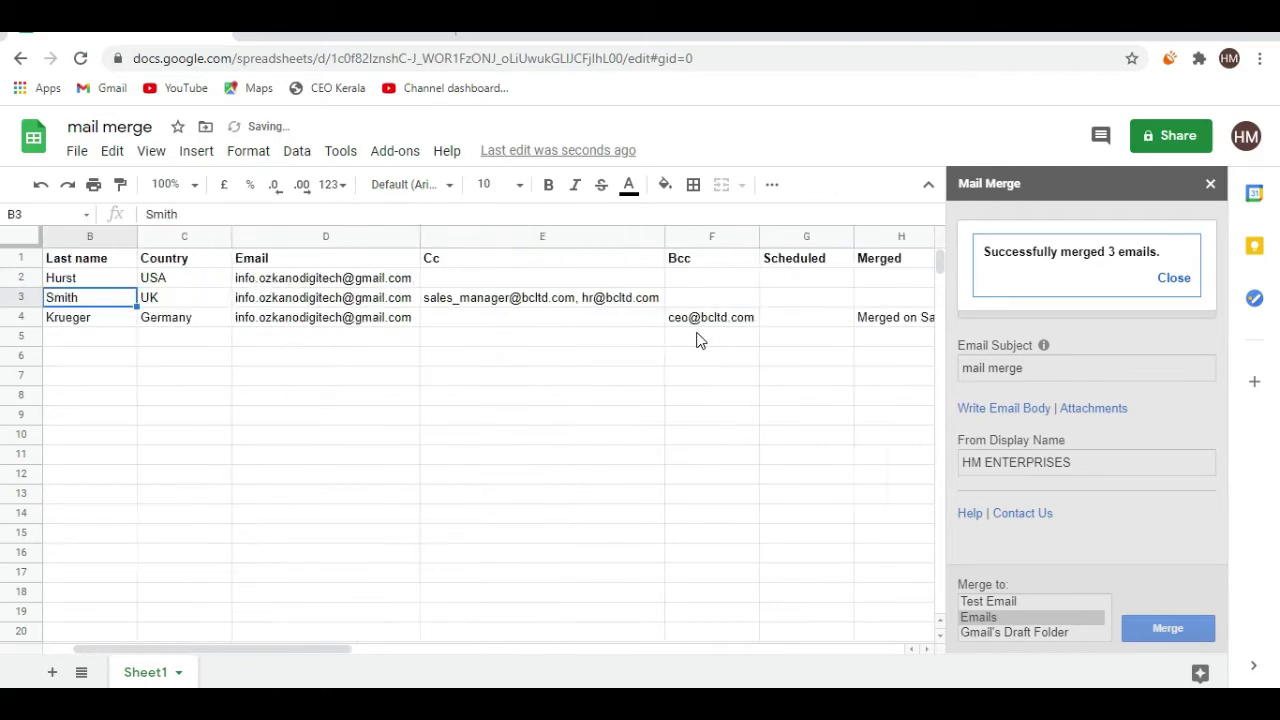
click(1173, 278)
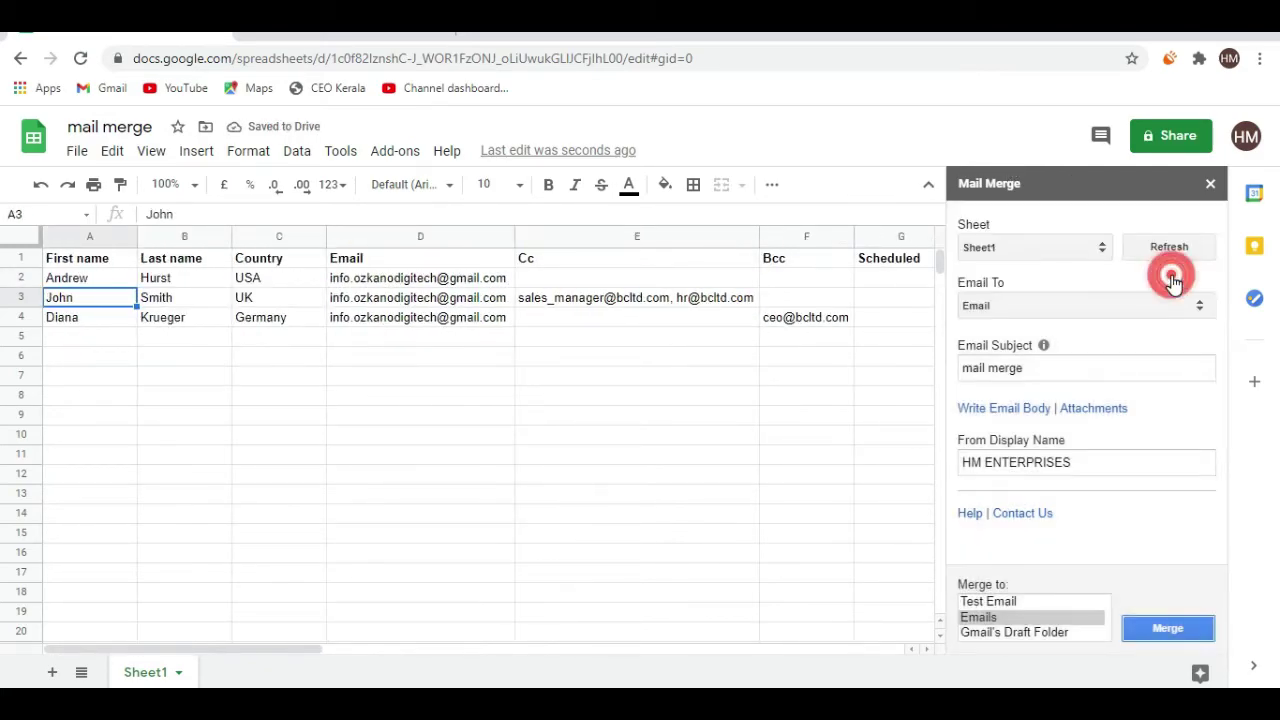
Start another mail merge run and check which rows have empty timestamp cells
click(1150, 630)
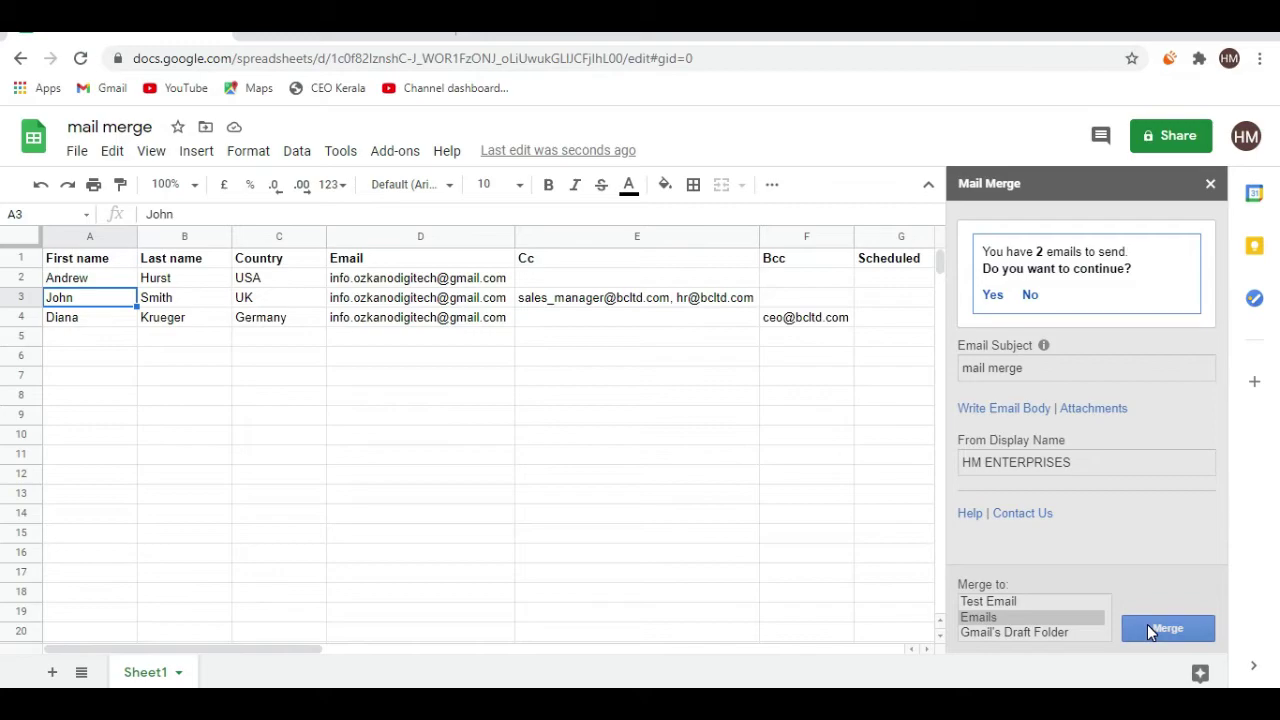
click(926, 647)
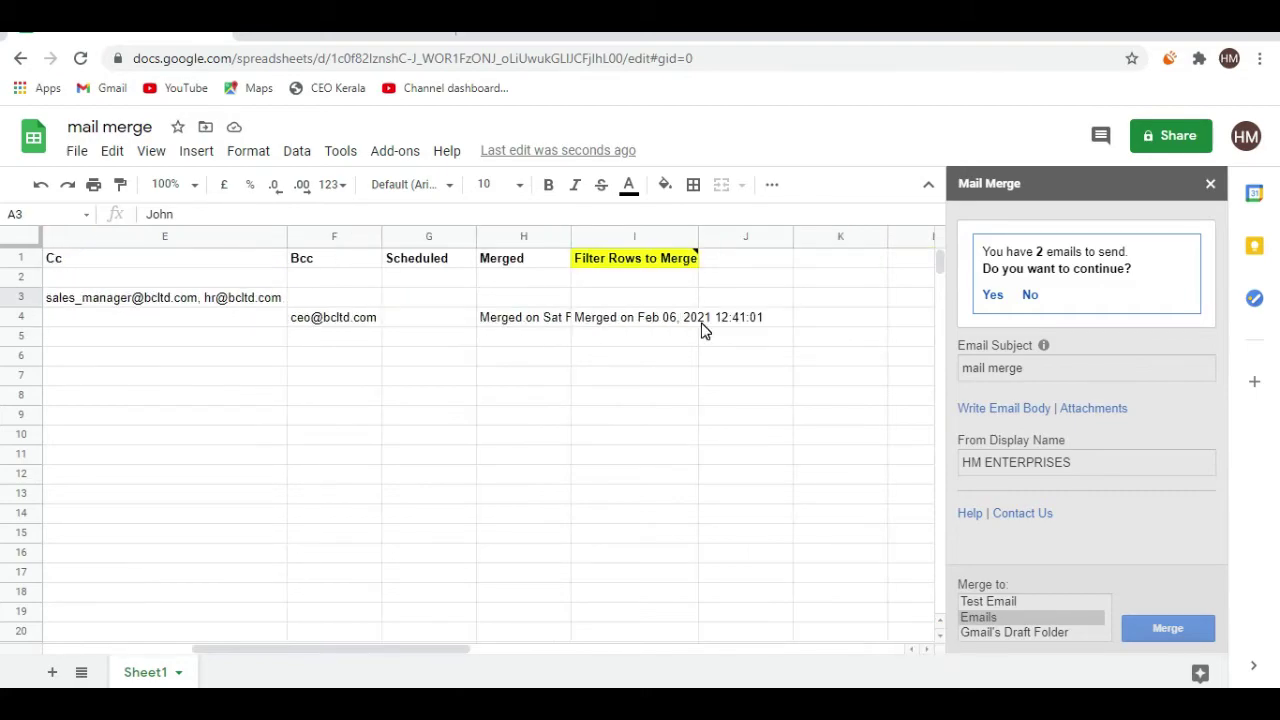
click(633, 280)
click(629, 320)
click(627, 280)
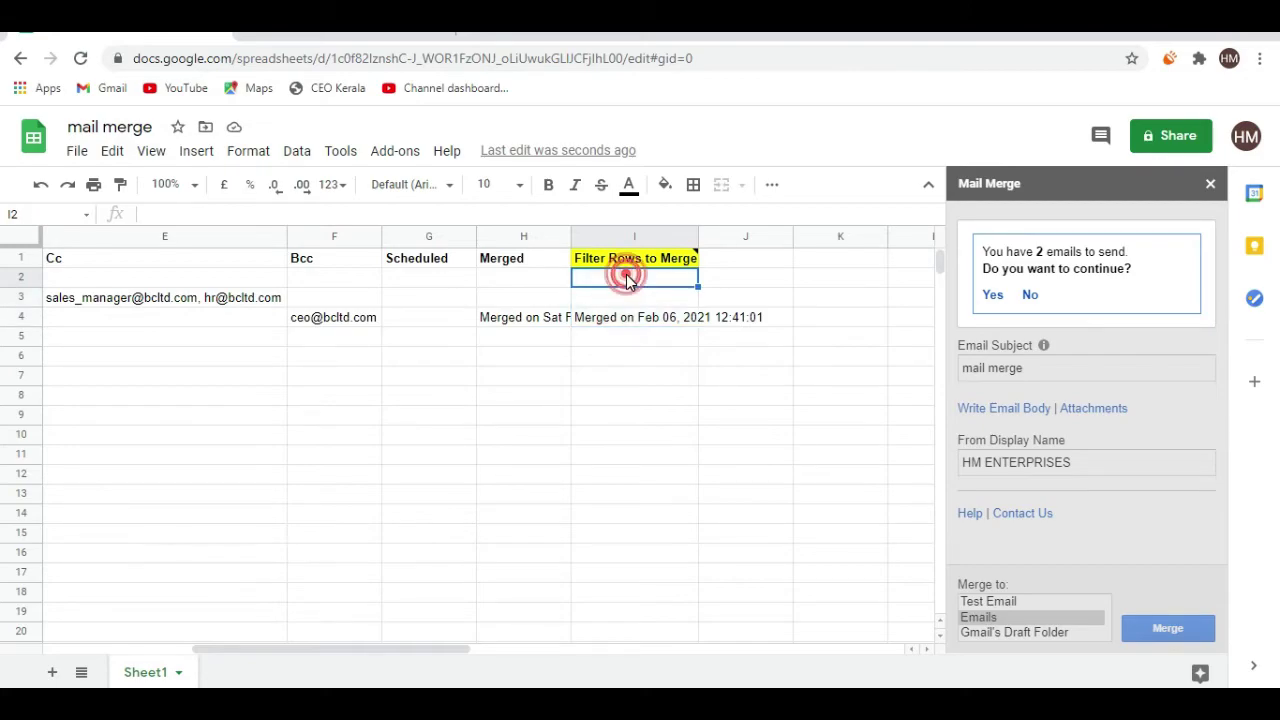
click(630, 297)
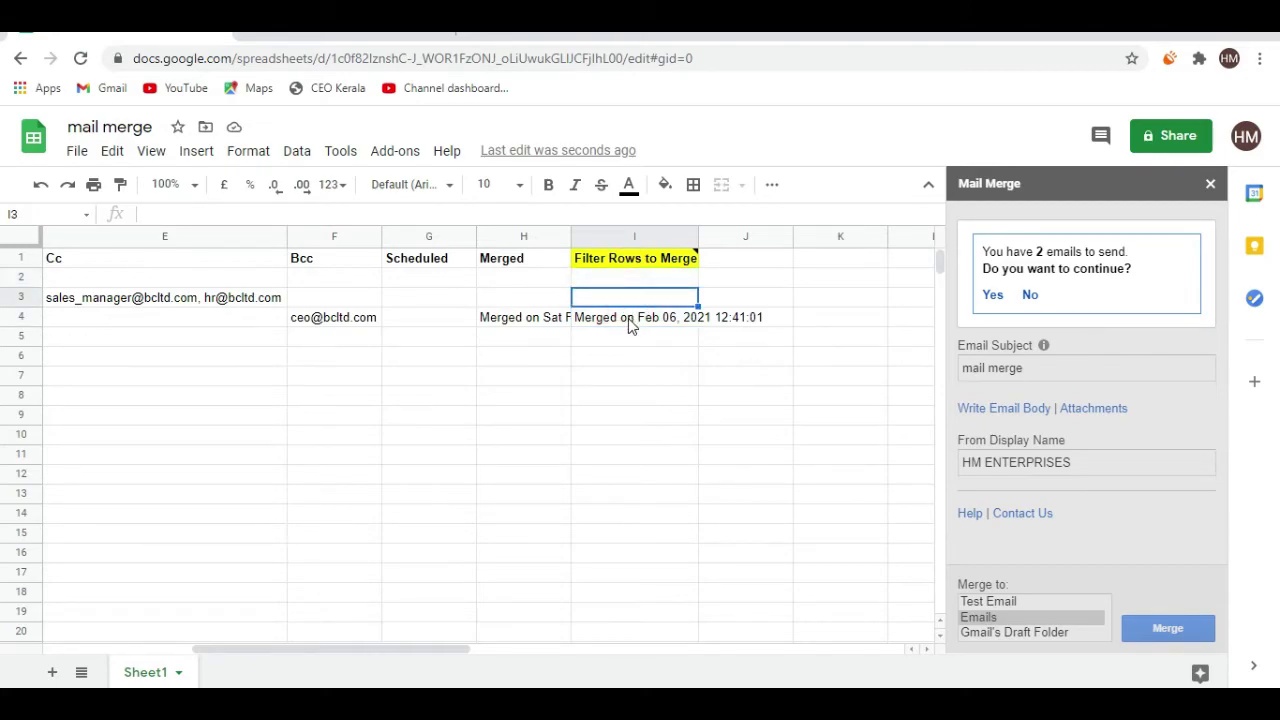
click(630, 321)
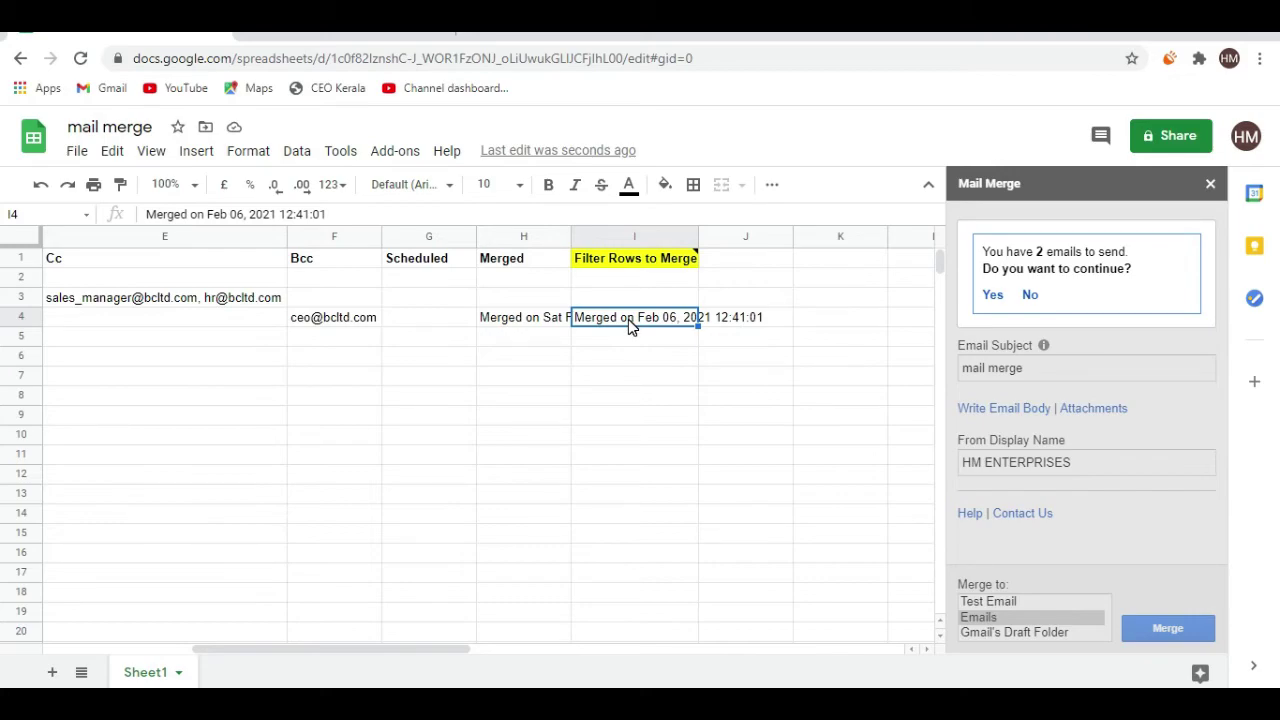
Confirm sending the 2 emails, check the Gmail inbox, then return to the sheet
click(993, 296)
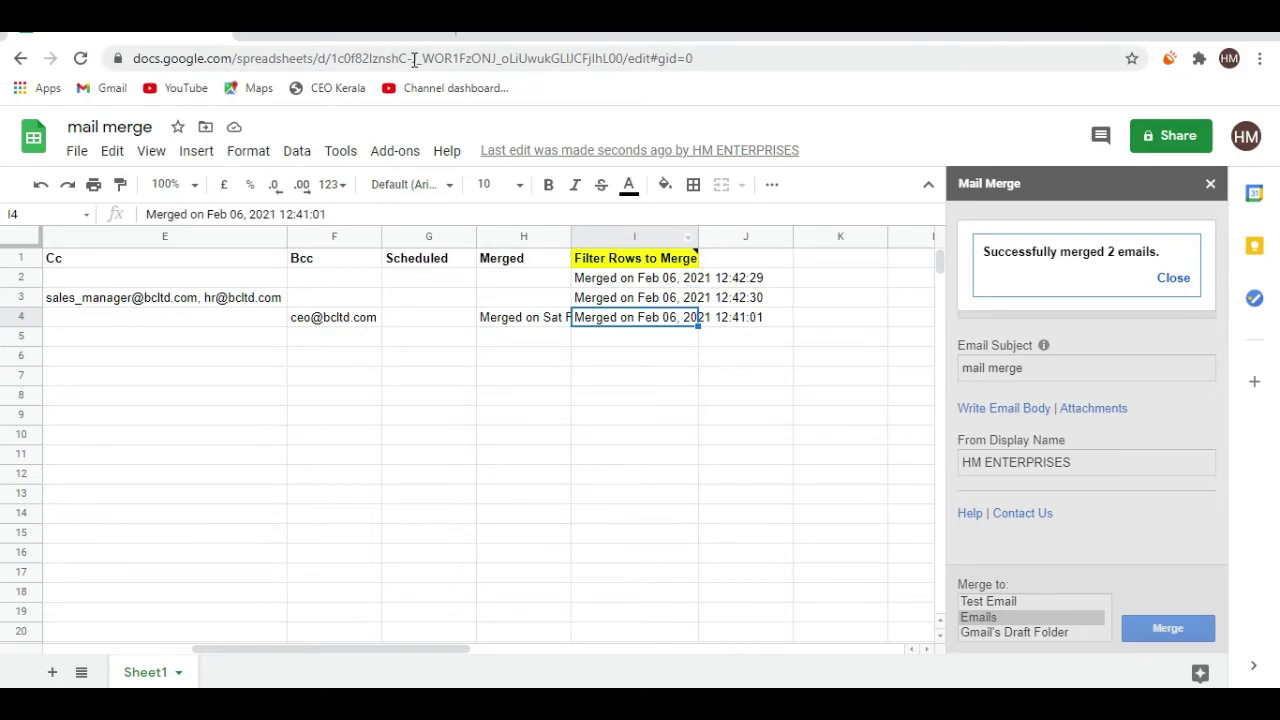
click(340, 30)
click(167, 35)
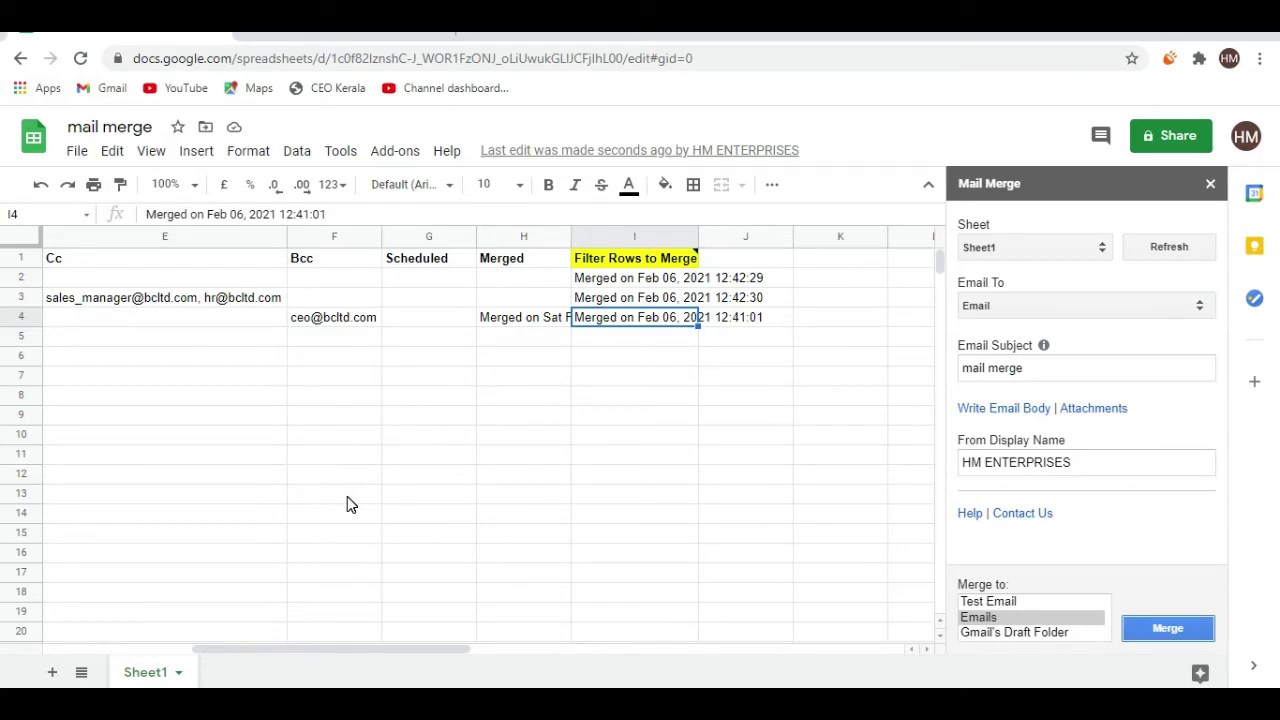
click(267, 304)
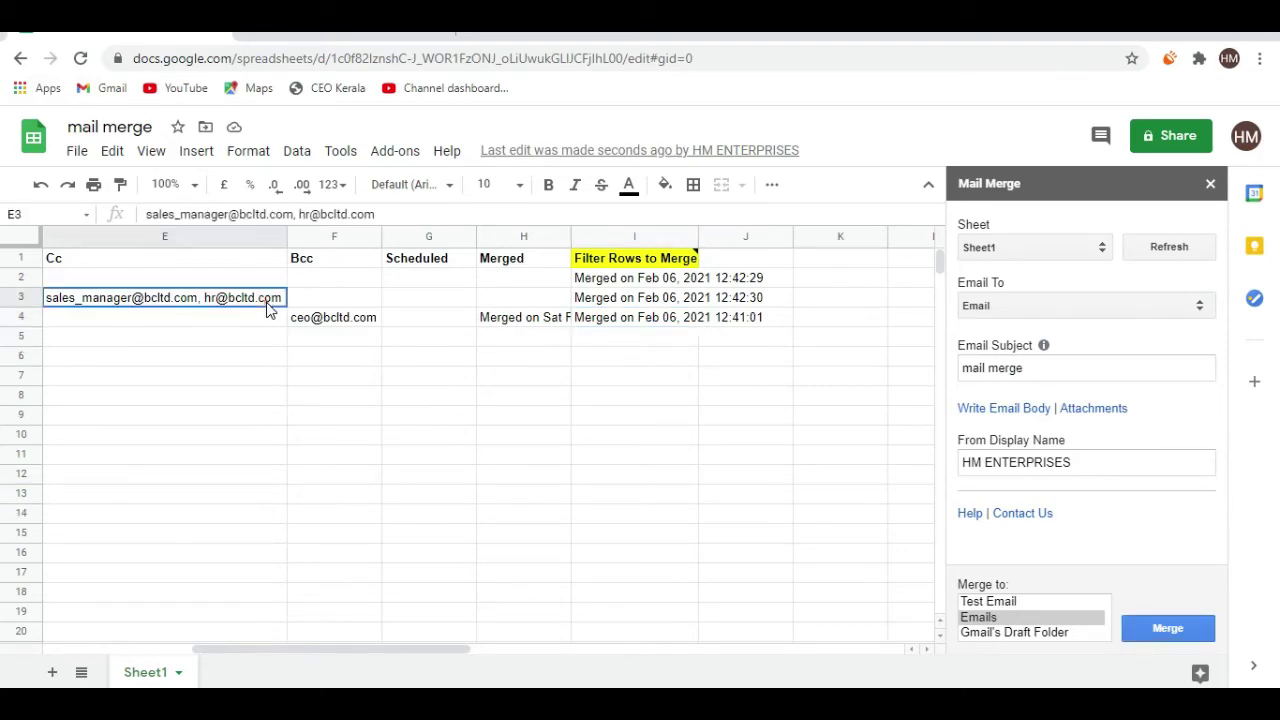
key(Left)
key(Left)
key(Left)
key(Left)
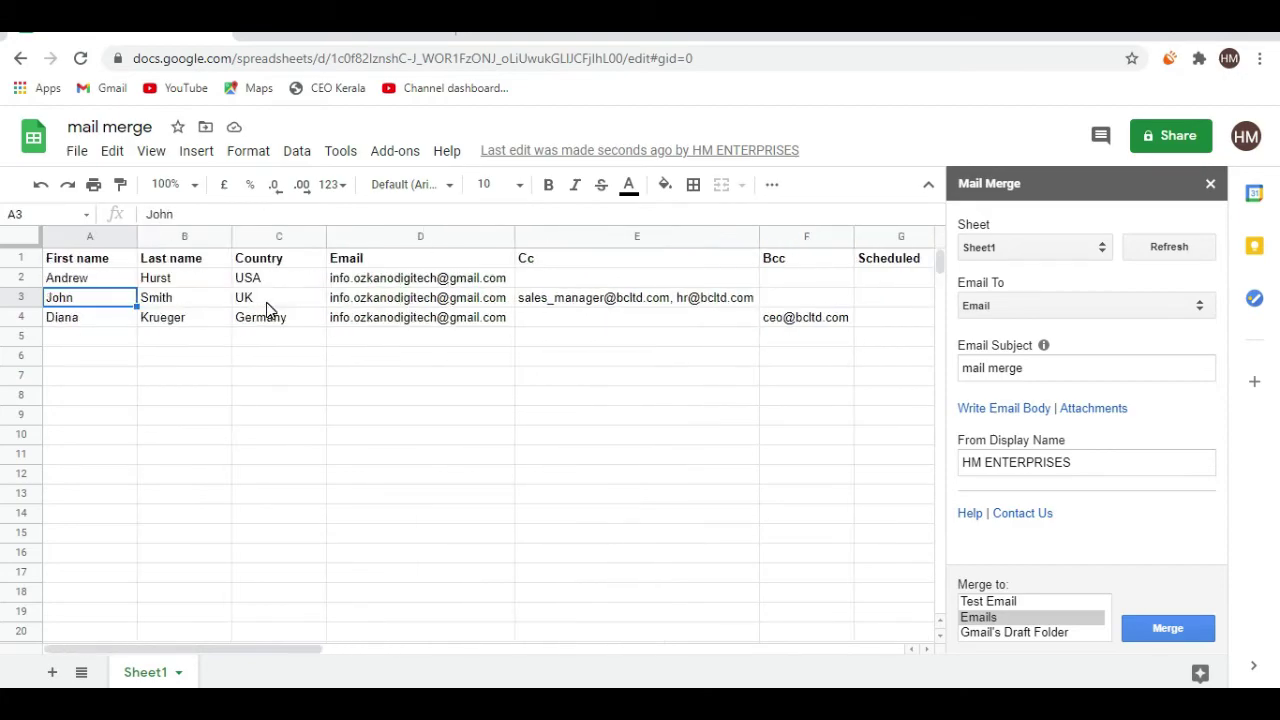